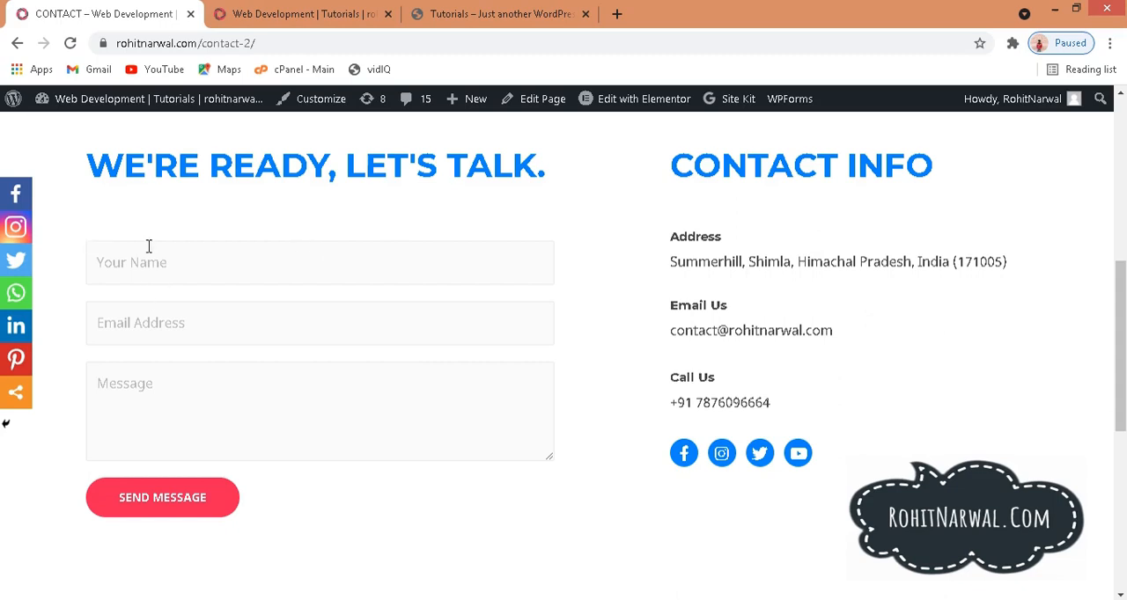
Step: Examine the name, email address and message fields of the contact form on the rohitnarwal.com contact page
click(137, 256)
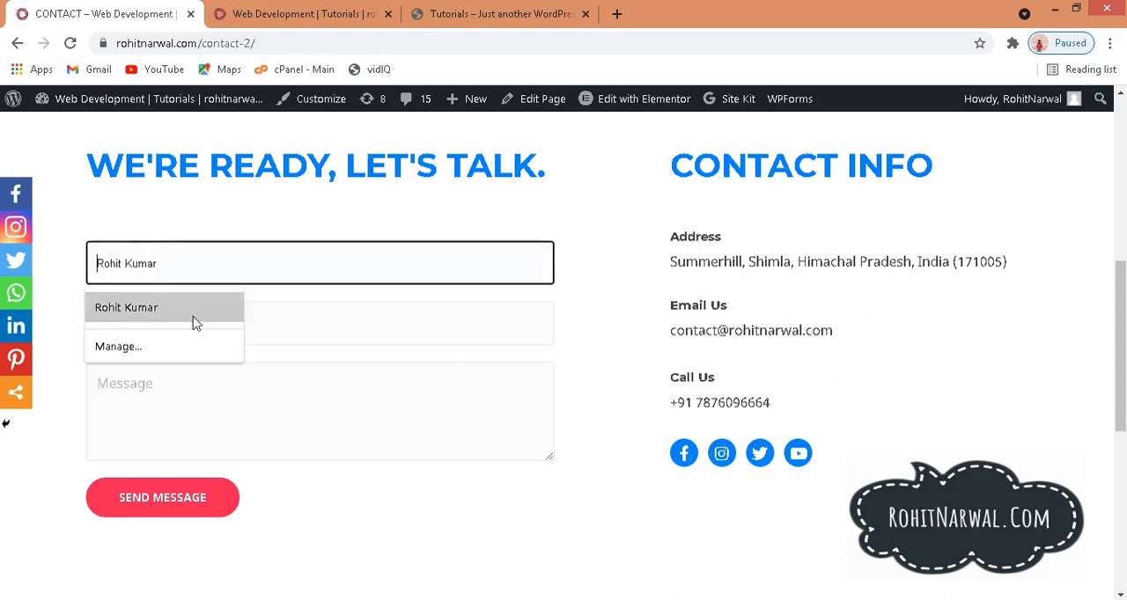
click(274, 317)
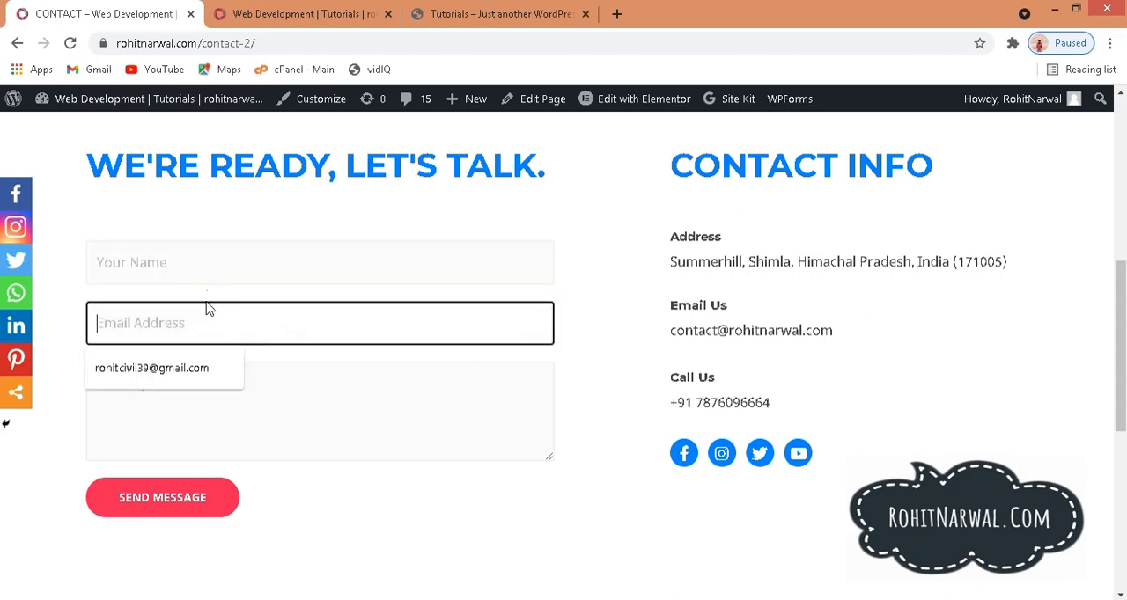
click(338, 408)
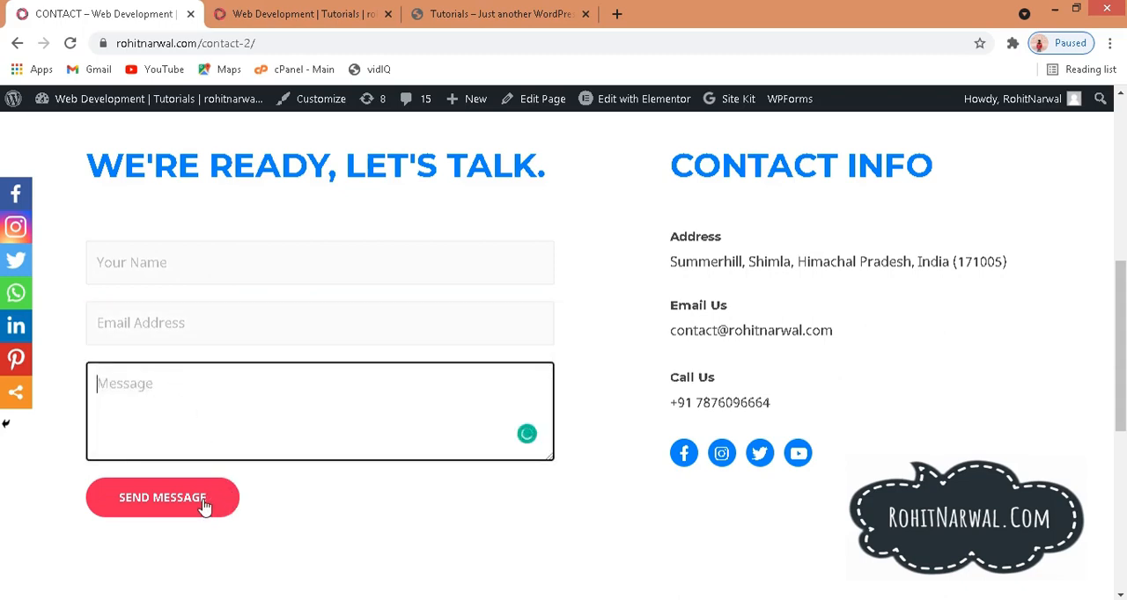
Step: Examine the name and email fields of the newsletter subscription form on the rohitnarwal.com home page, and return to the contact page
click(285, 10)
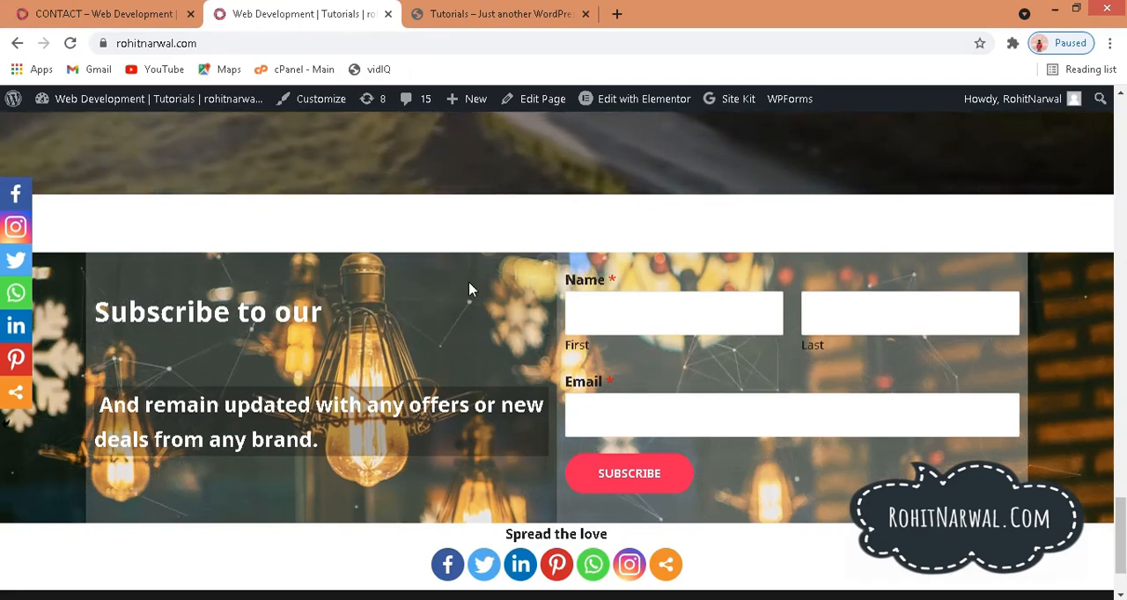
click(621, 309)
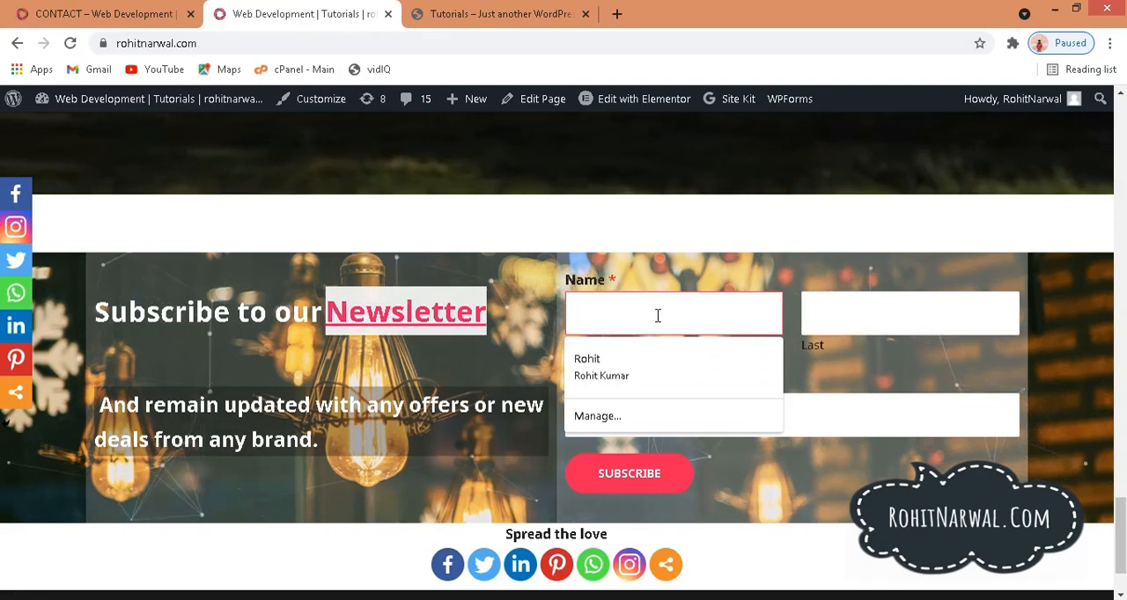
click(860, 410)
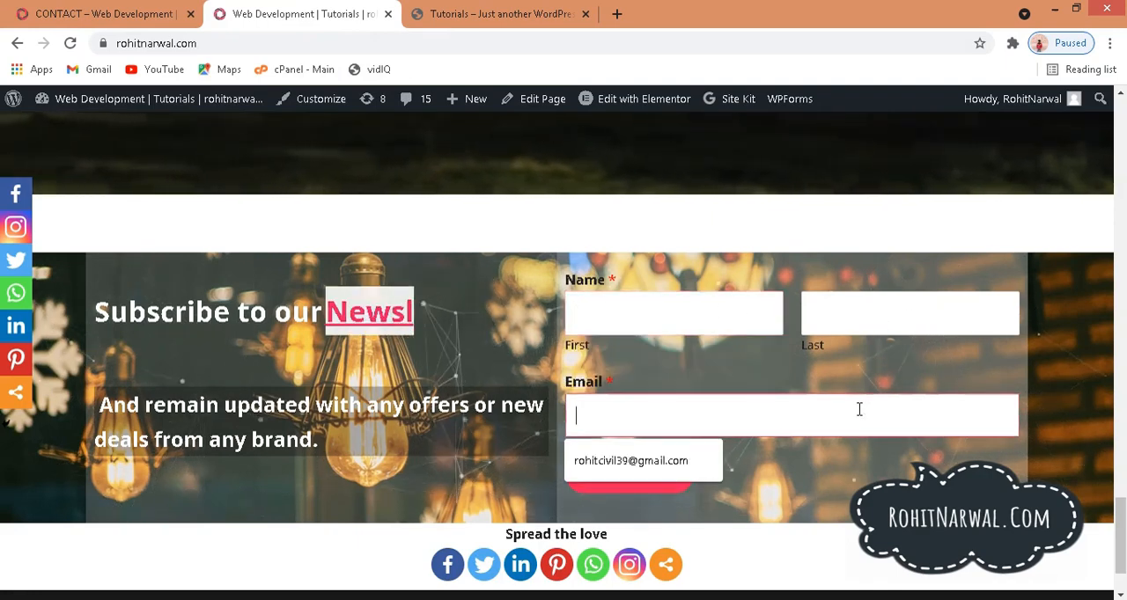
click(813, 483)
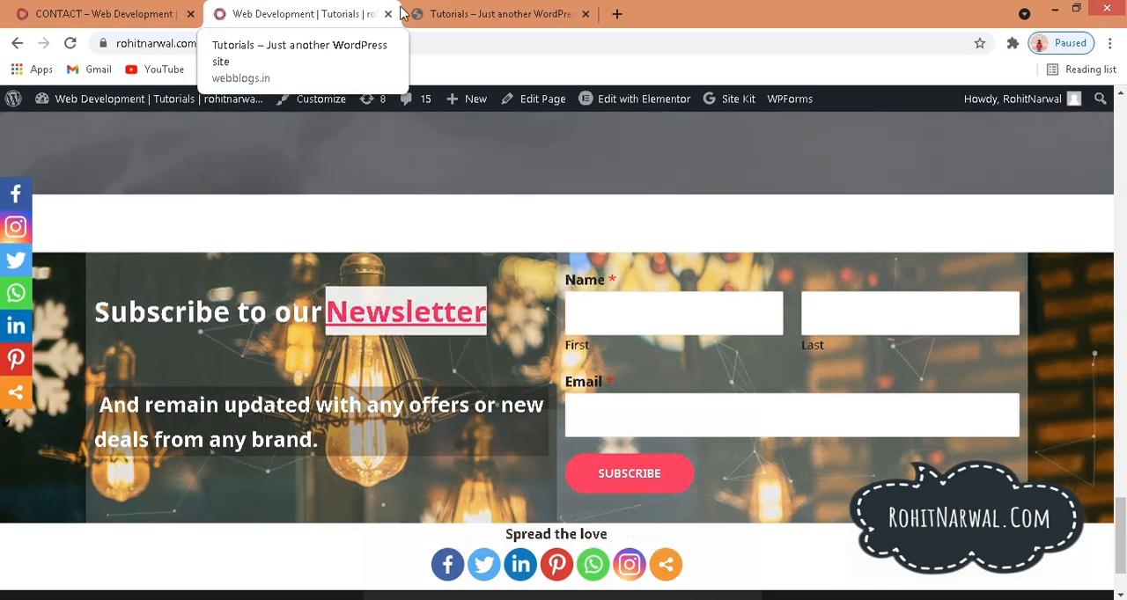
click(97, 13)
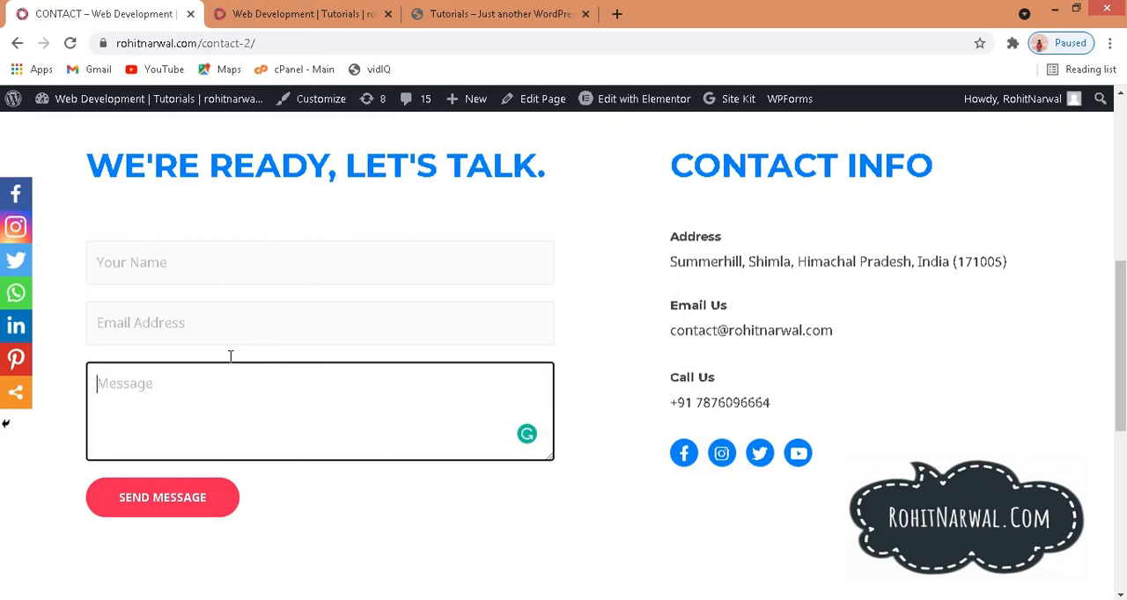
Step: Switch to the webblogs.in Tutorials site, view its Contact page and open the site's WordPress dashboard
click(456, 9)
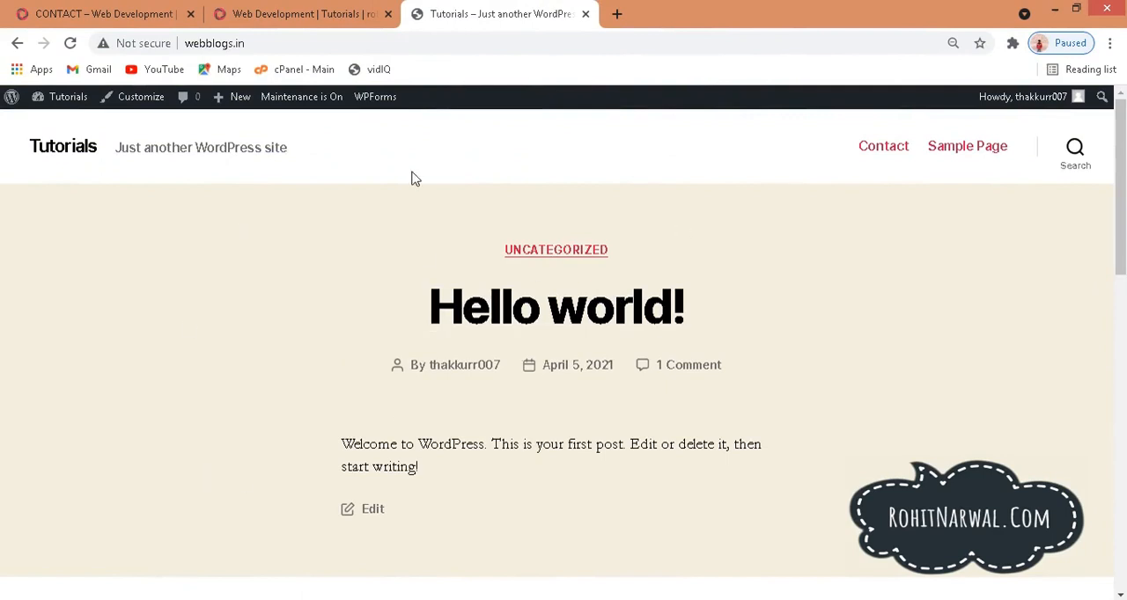
click(888, 160)
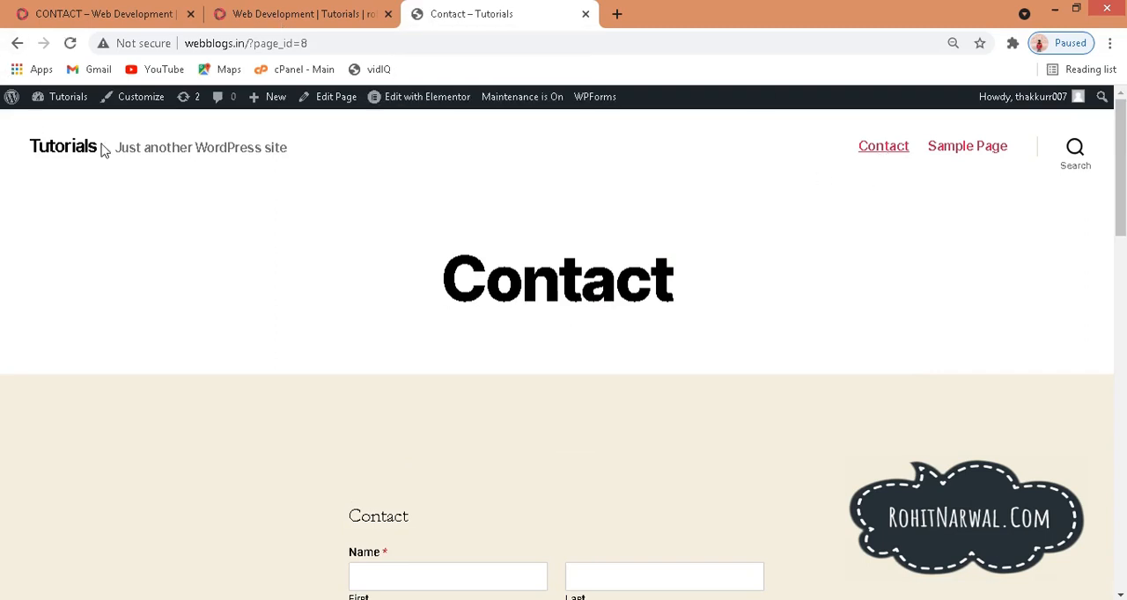
mouse_move(68, 106)
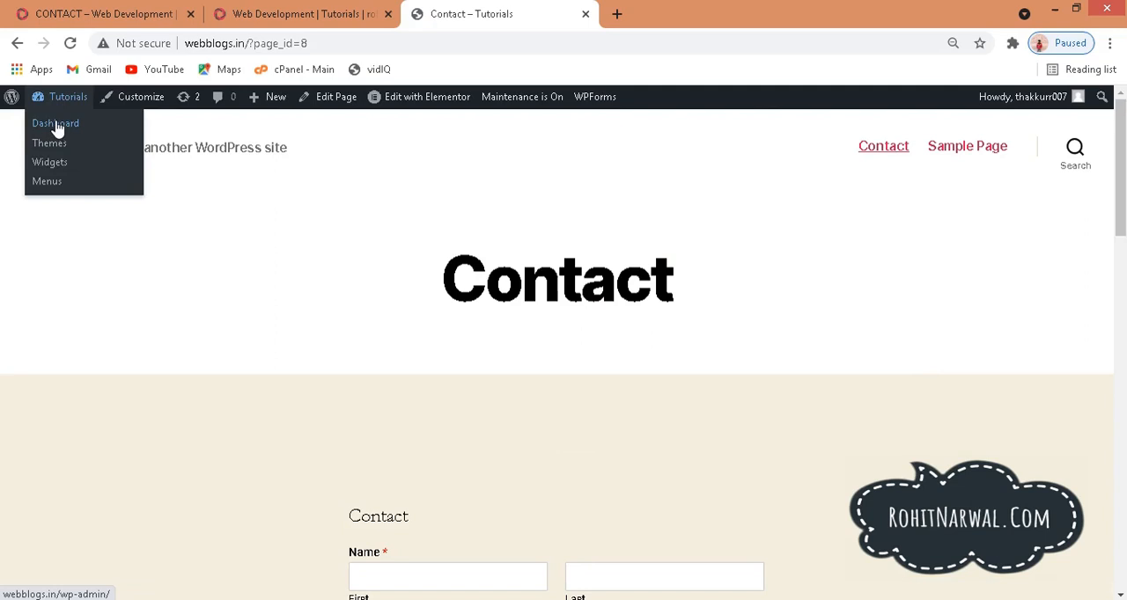
click(56, 125)
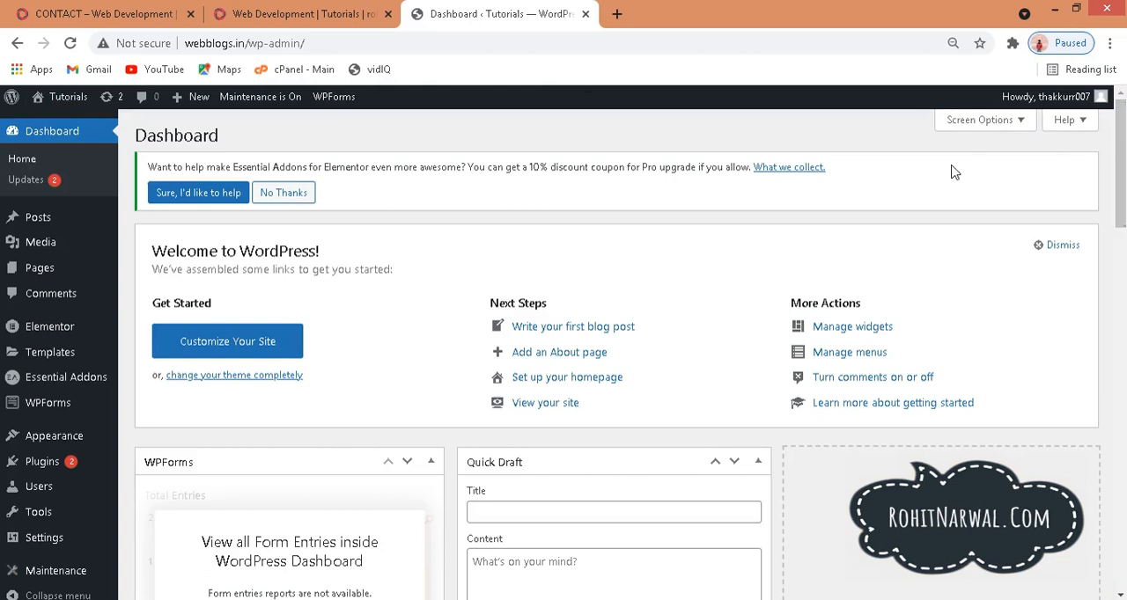
Step: Open the page for adding new plugins and search it for "elementor"
mouse_move(45, 459)
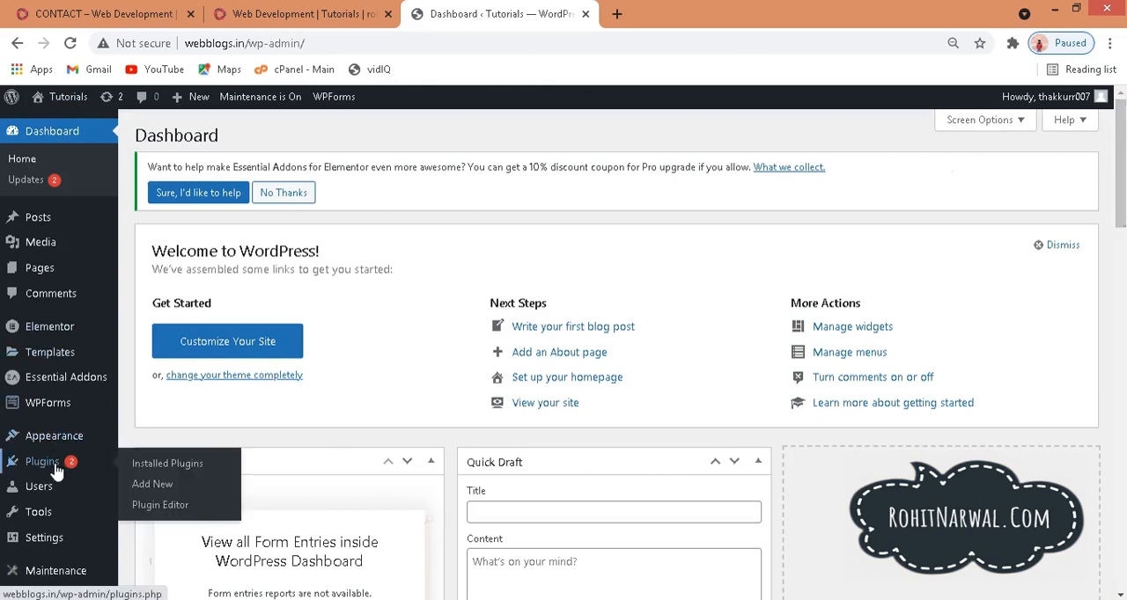
click(145, 490)
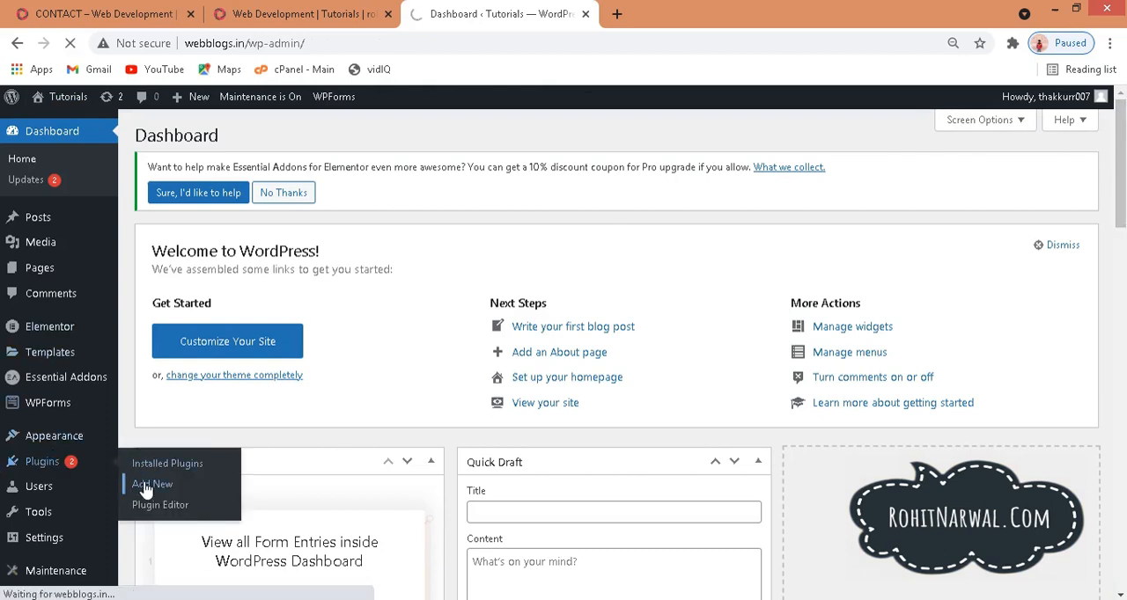
click(917, 237)
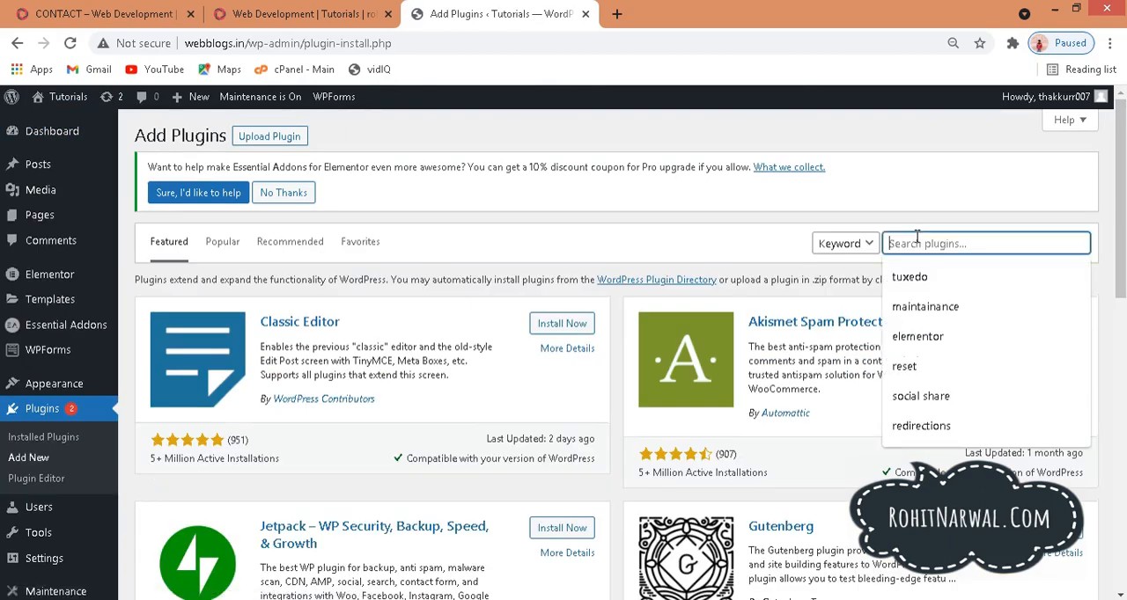
click(955, 342)
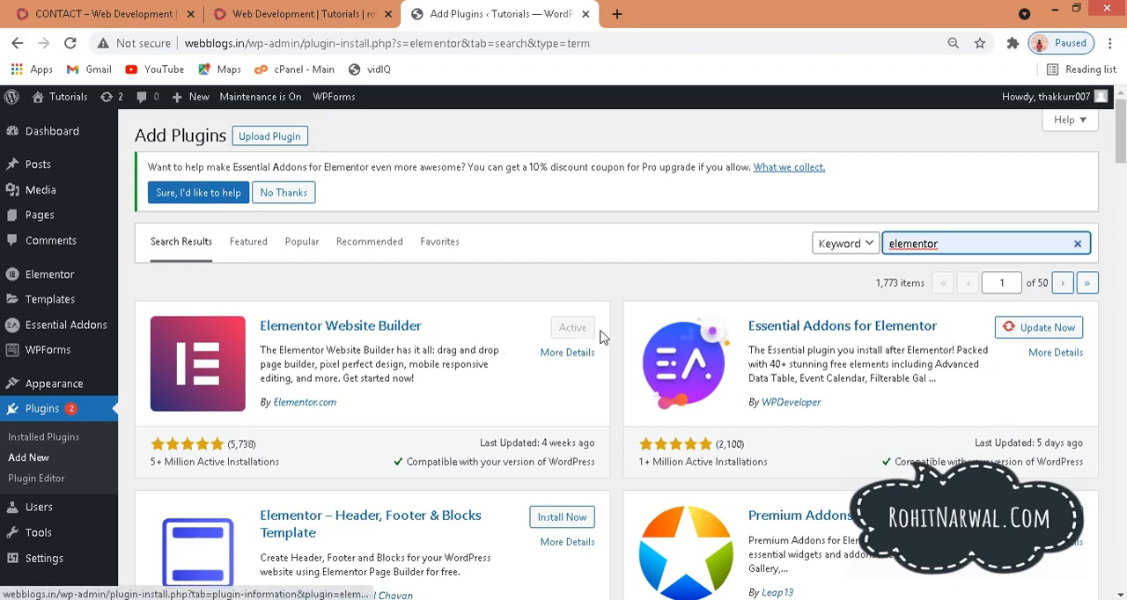
Step: Replace the plugin search with "wp forms" and examine the entry for Contact Form by WPForms
click(1079, 244)
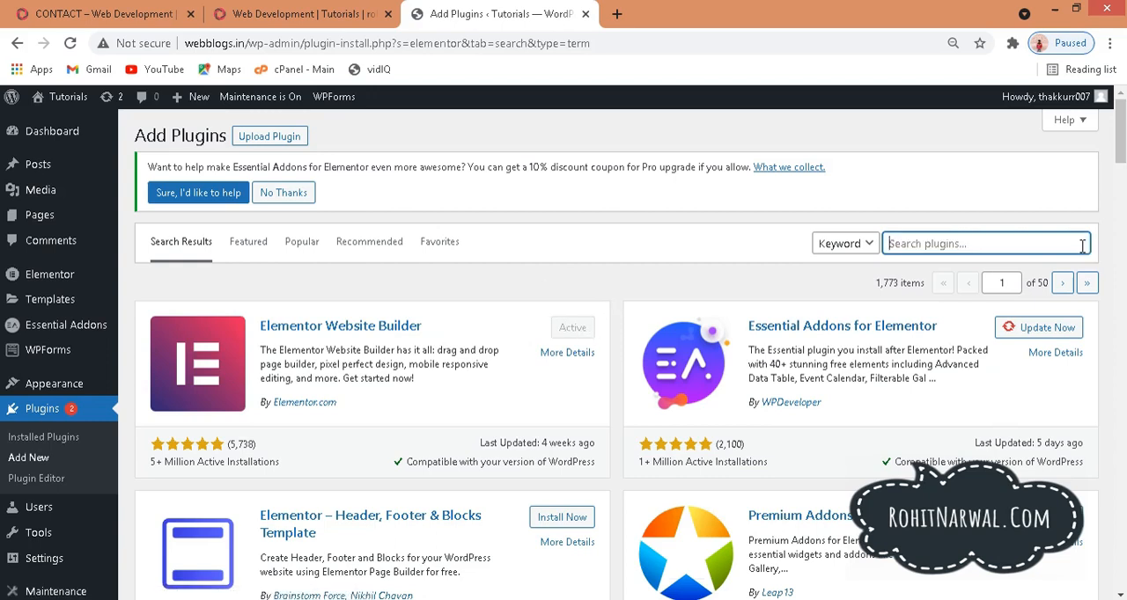
click(967, 248)
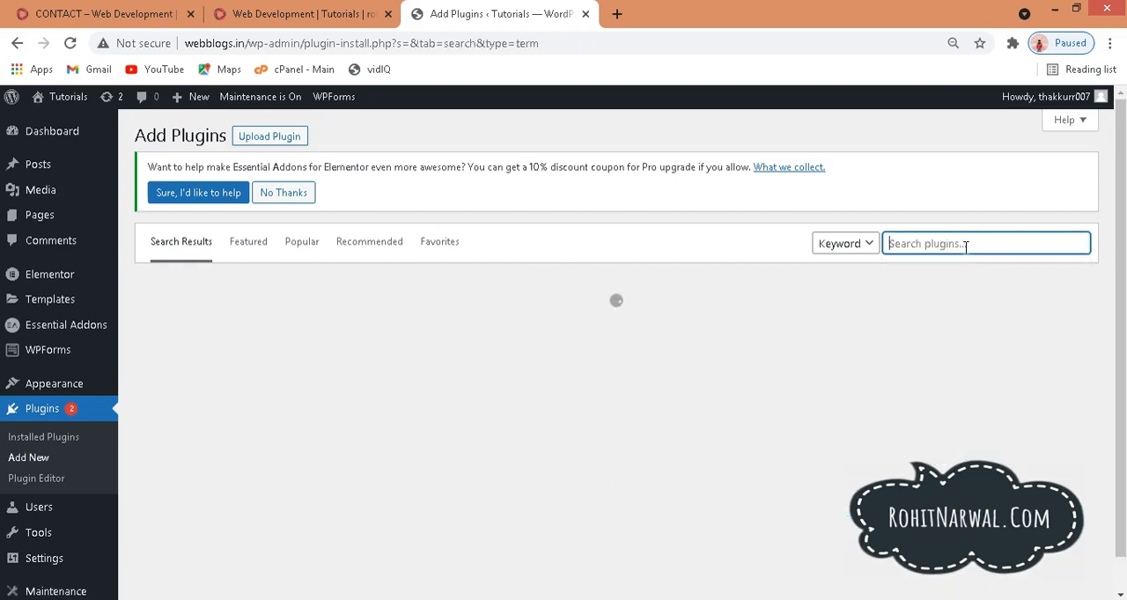
text(wp)
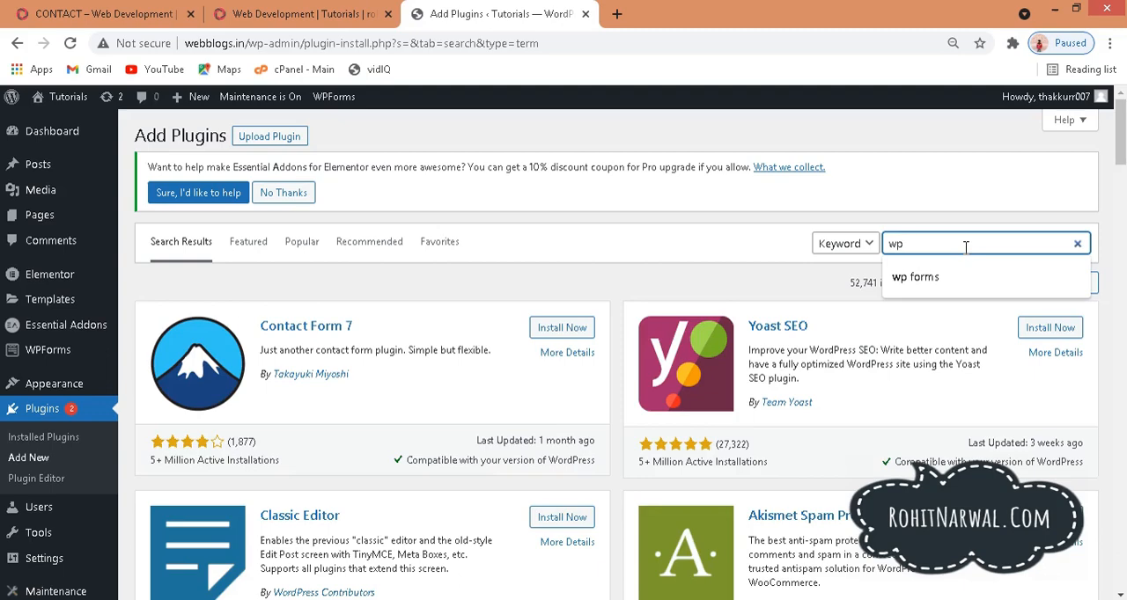
key(Return)
click(918, 276)
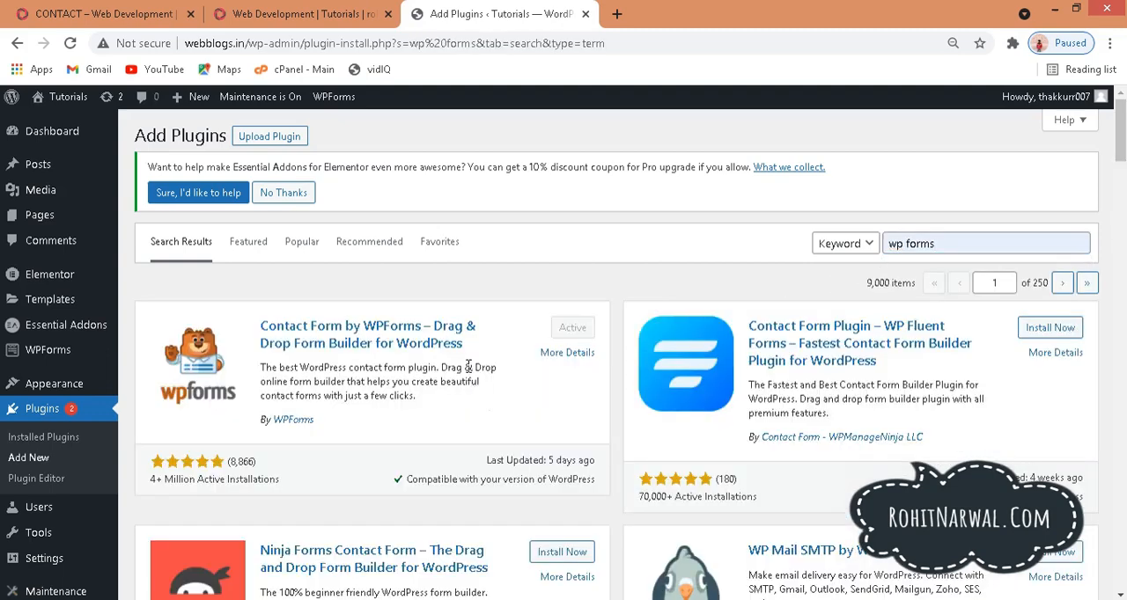
drag(469, 352, 261, 322)
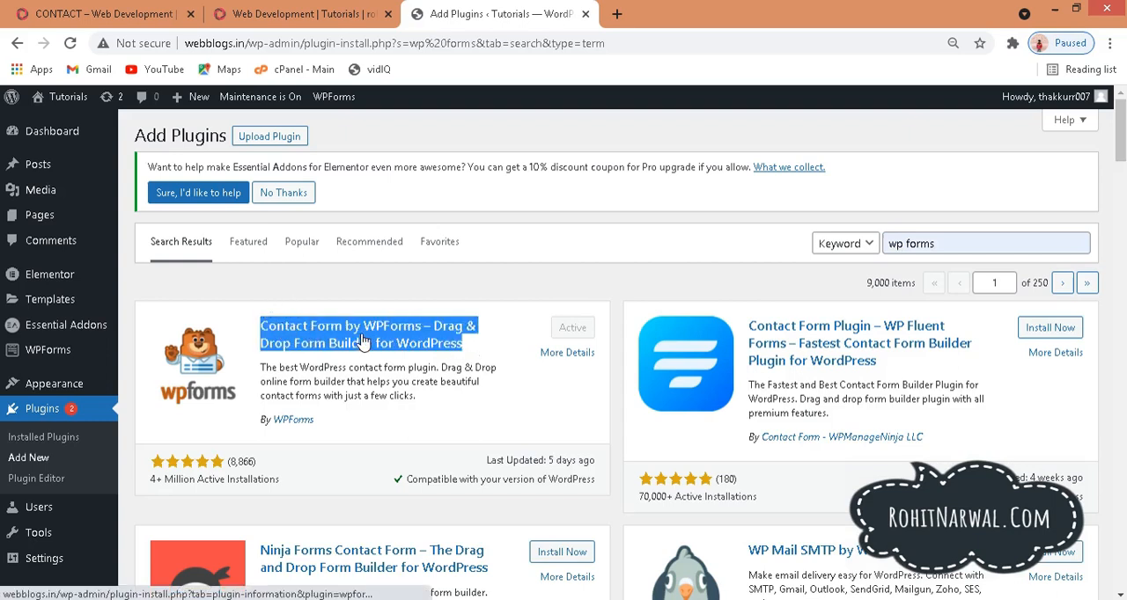
click(334, 427)
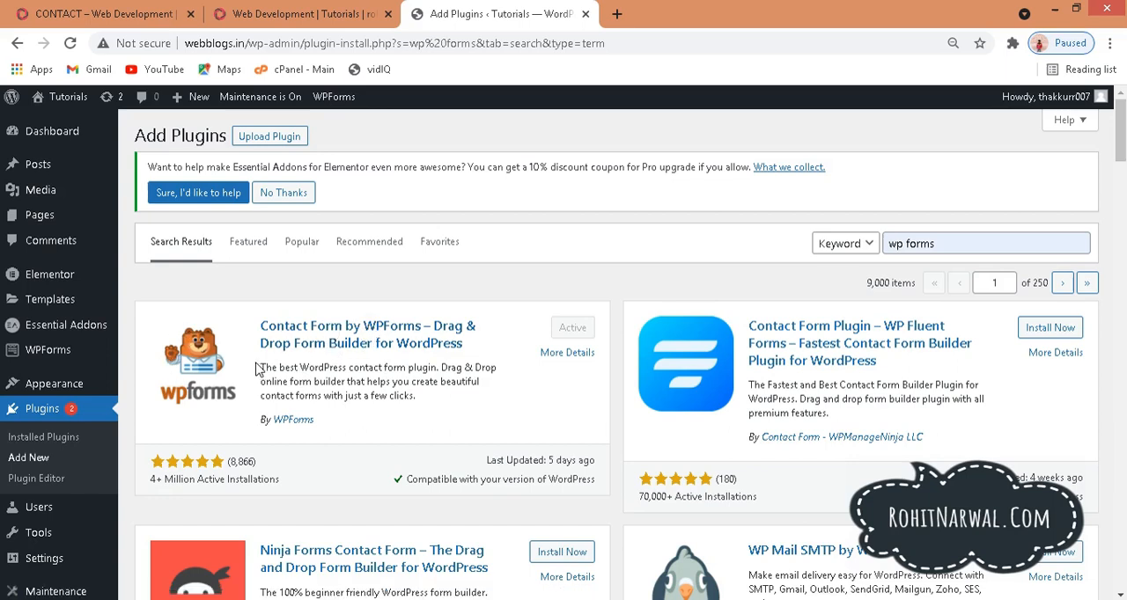
Step: Check the installed plugins list for Elementor, Essential Addons for Elementor and WPForms Lite
click(47, 447)
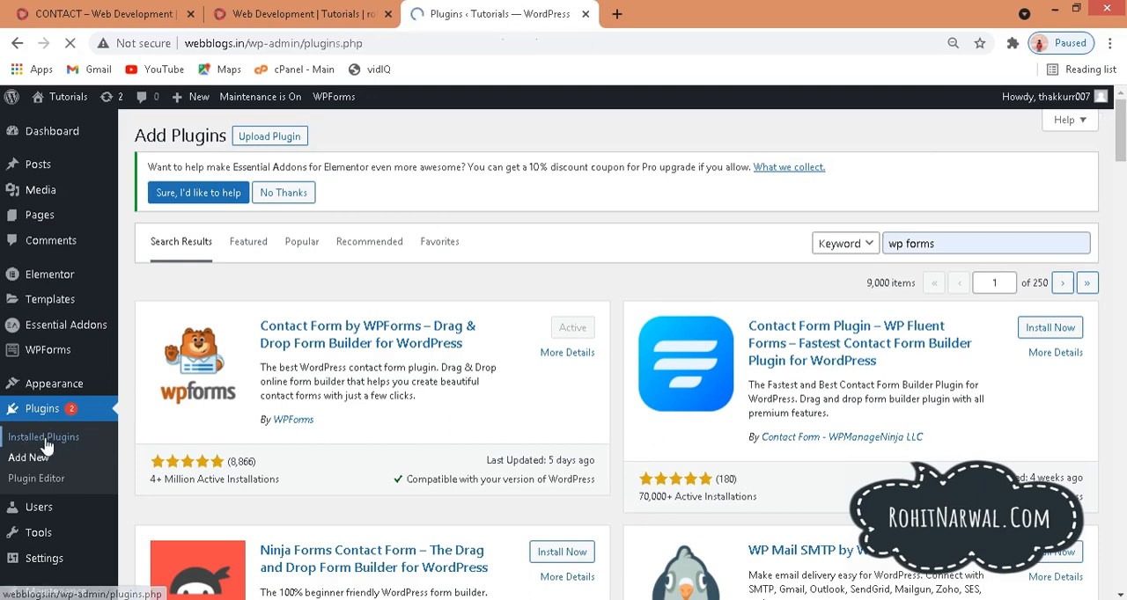
drag(1120, 208, 1125, 298)
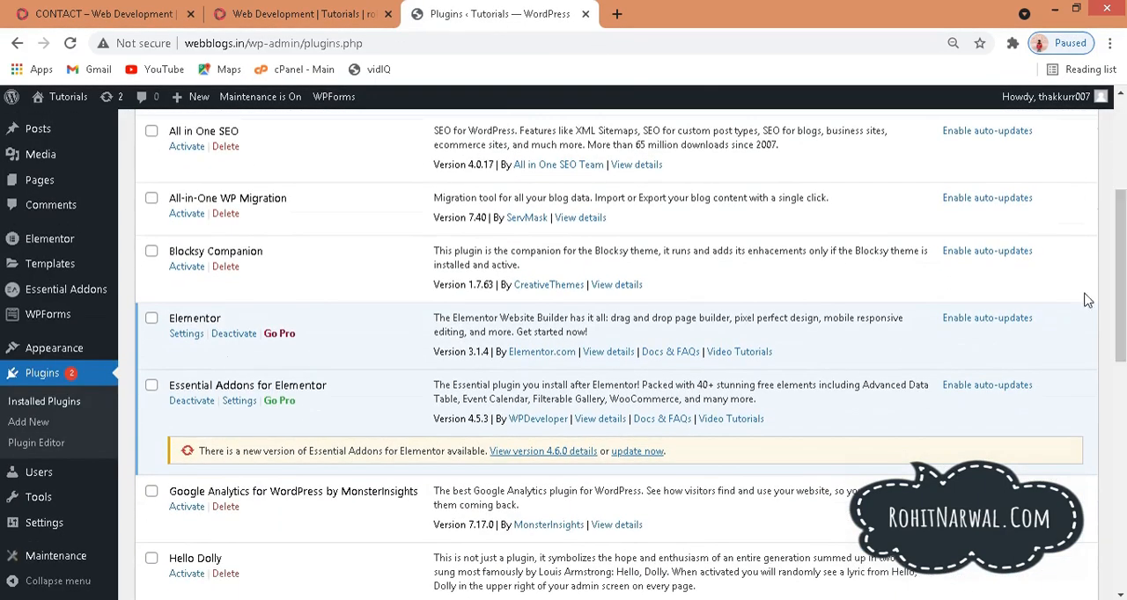
drag(222, 319, 184, 319)
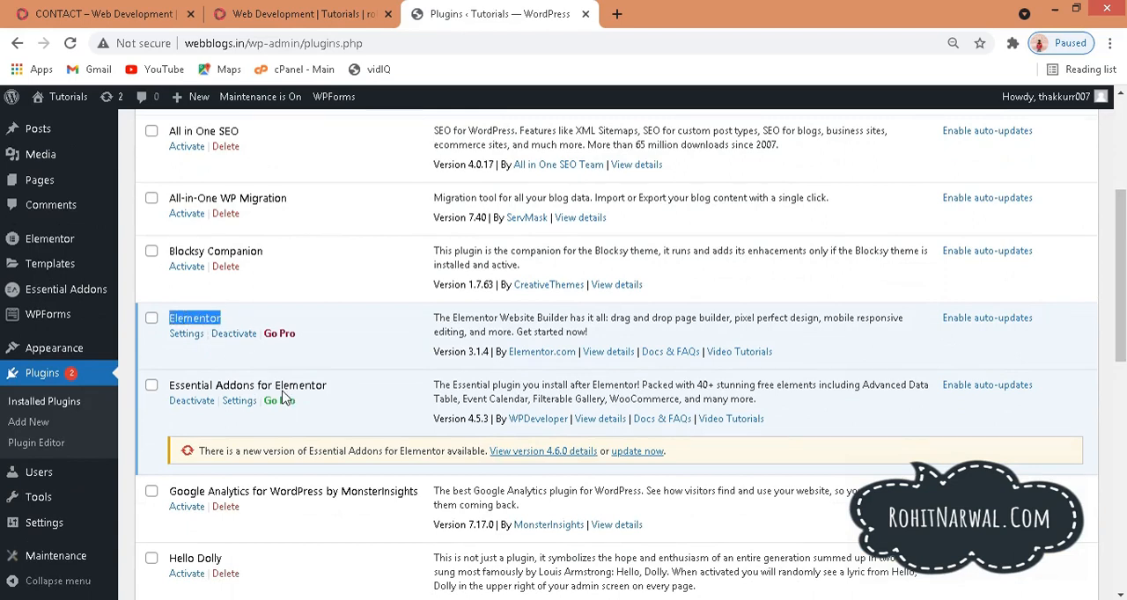
drag(327, 385, 174, 385)
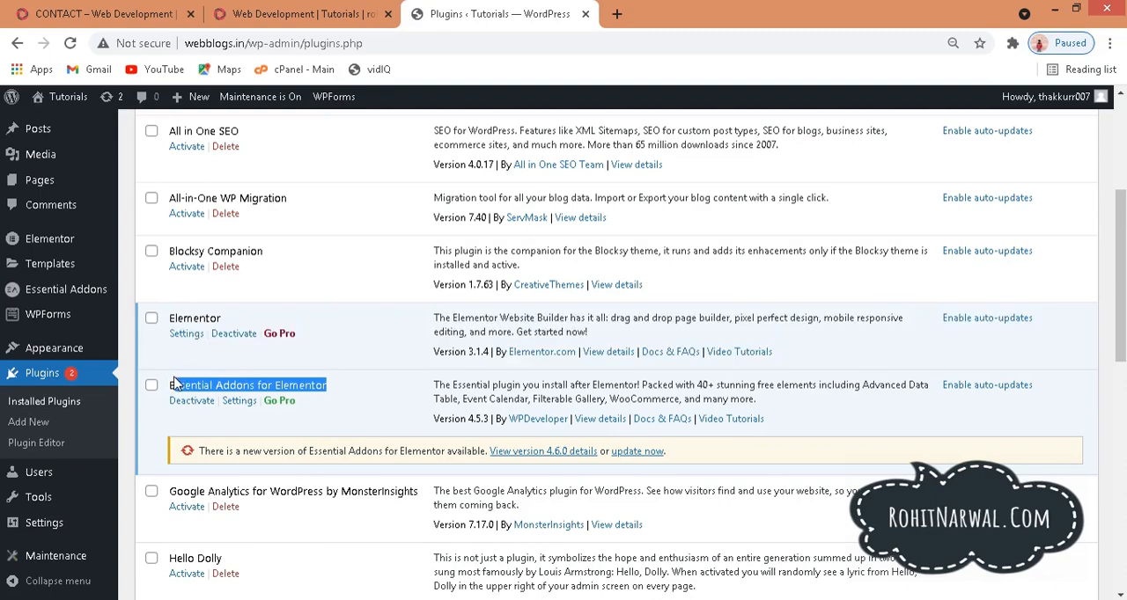
drag(1120, 273, 1120, 478)
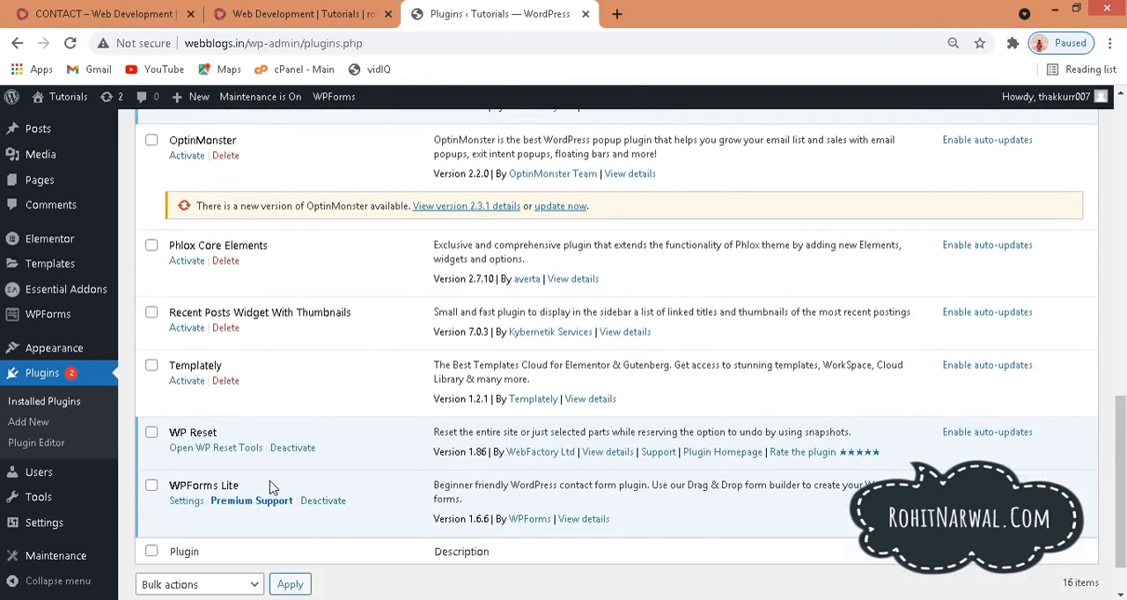
drag(255, 486, 180, 486)
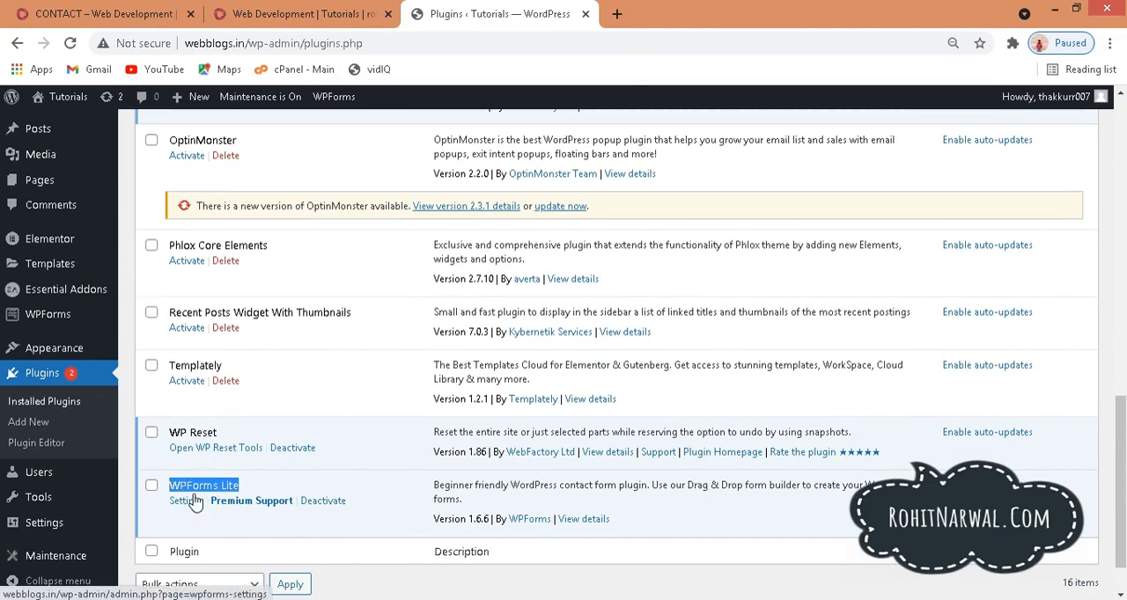
Step: Start a new form in WPForms, compare the available templates and create it from the Simple Contact Form template
mouse_move(33, 323)
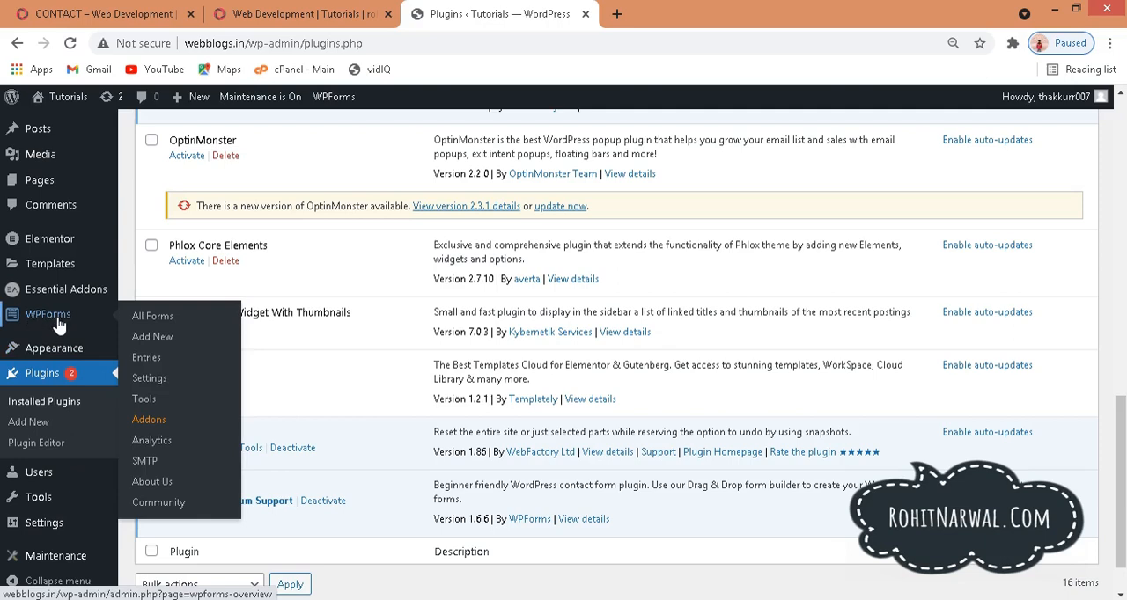
click(150, 340)
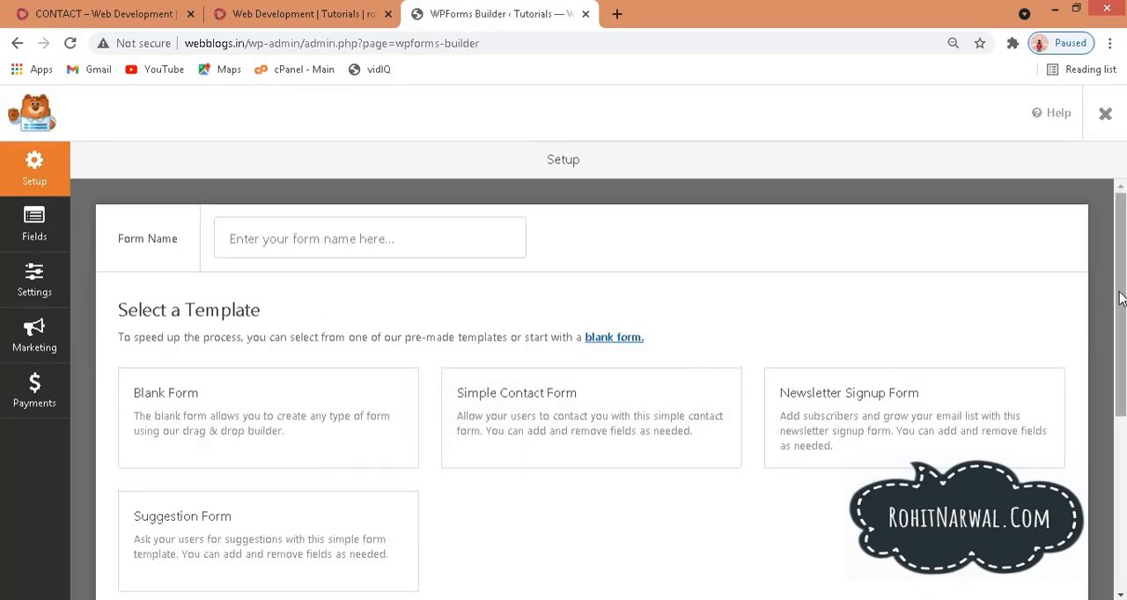
scroll(1066, 330, down, 2)
mouse_move(1123, 320)
mouse_down()
mouse_move(1124, 338)
mouse_move(1124, 314)
mouse_up()
mouse_move(657, 402)
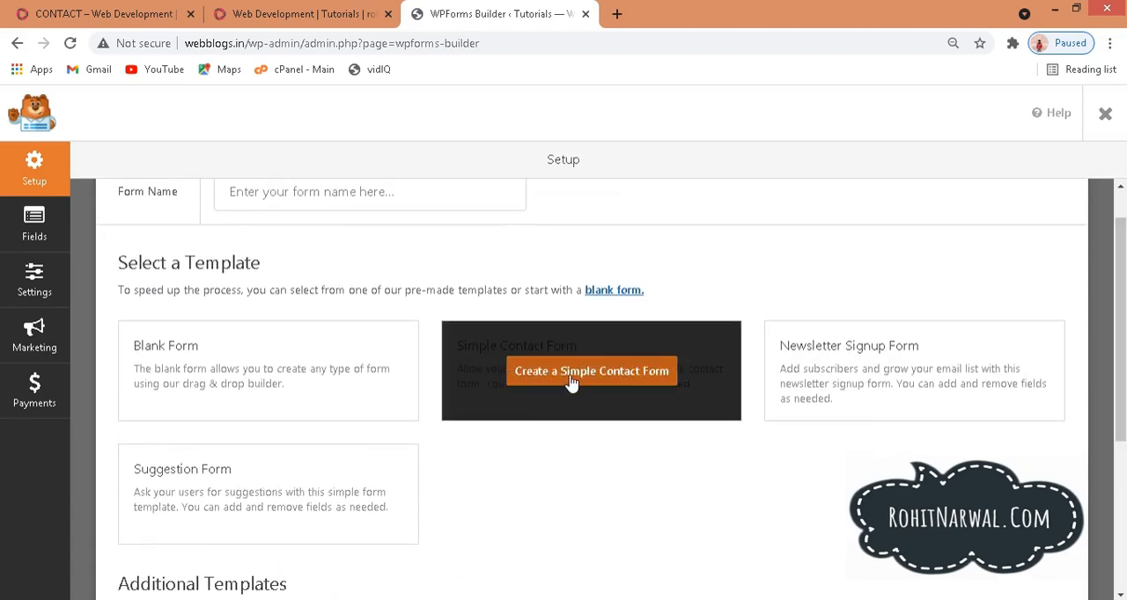
mouse_move(830, 372)
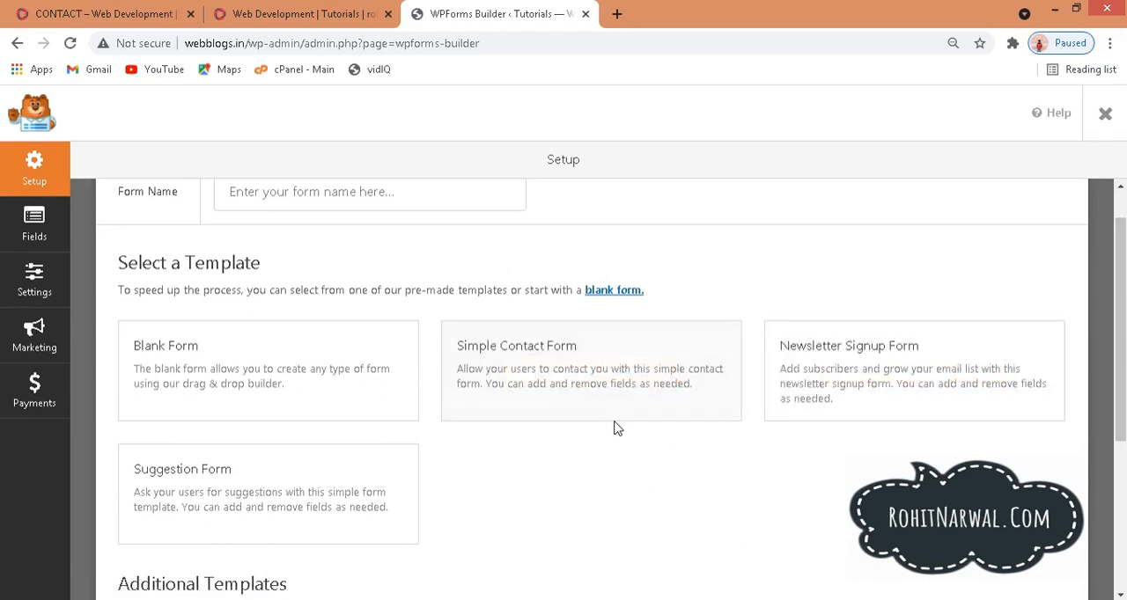
mouse_move(567, 372)
mouse_move(184, 369)
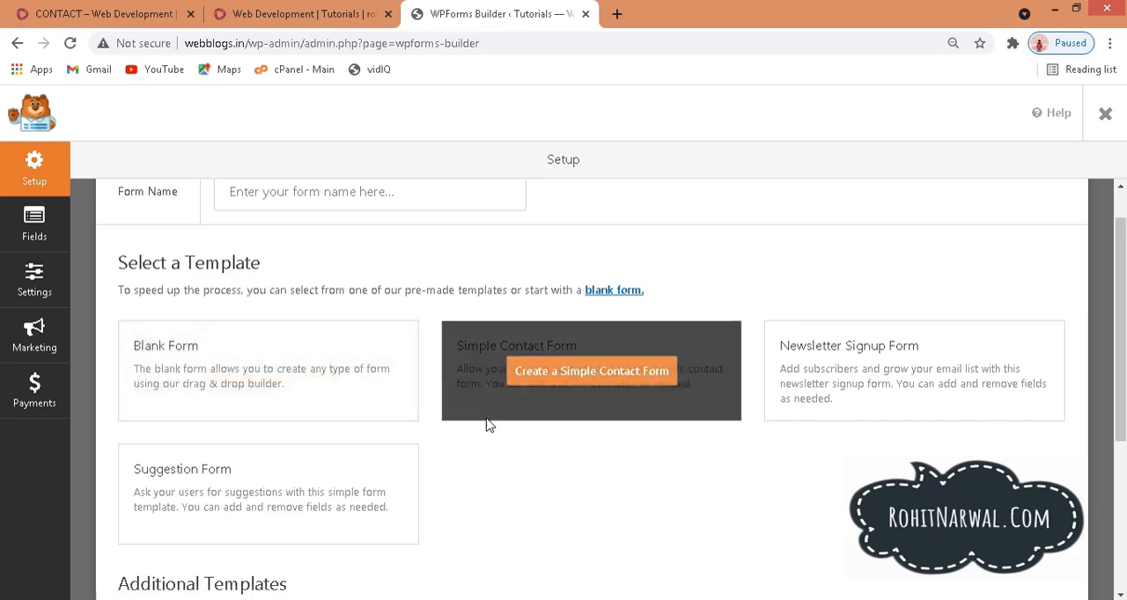
mouse_move(551, 392)
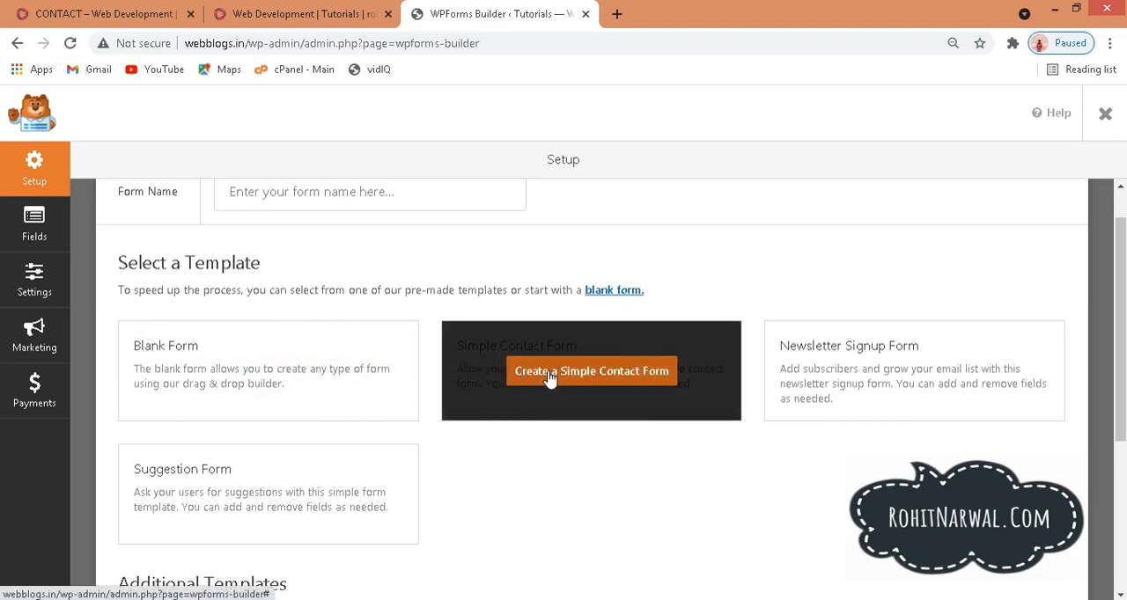
click(549, 377)
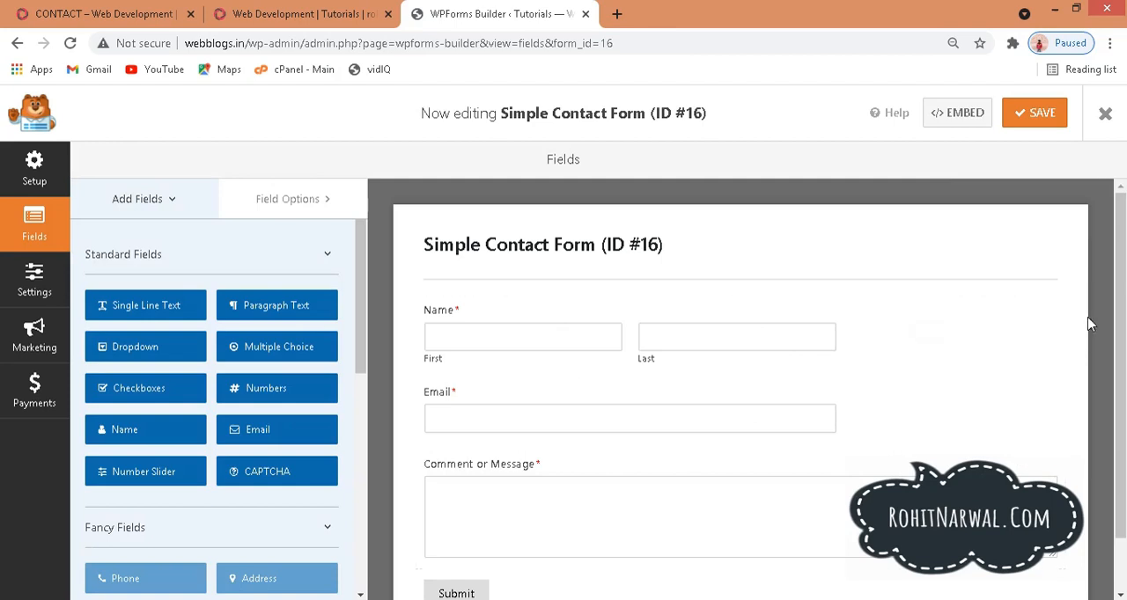
Step: Rename the form as "abc" in its general settings
drag(1120, 293, 1122, 389)
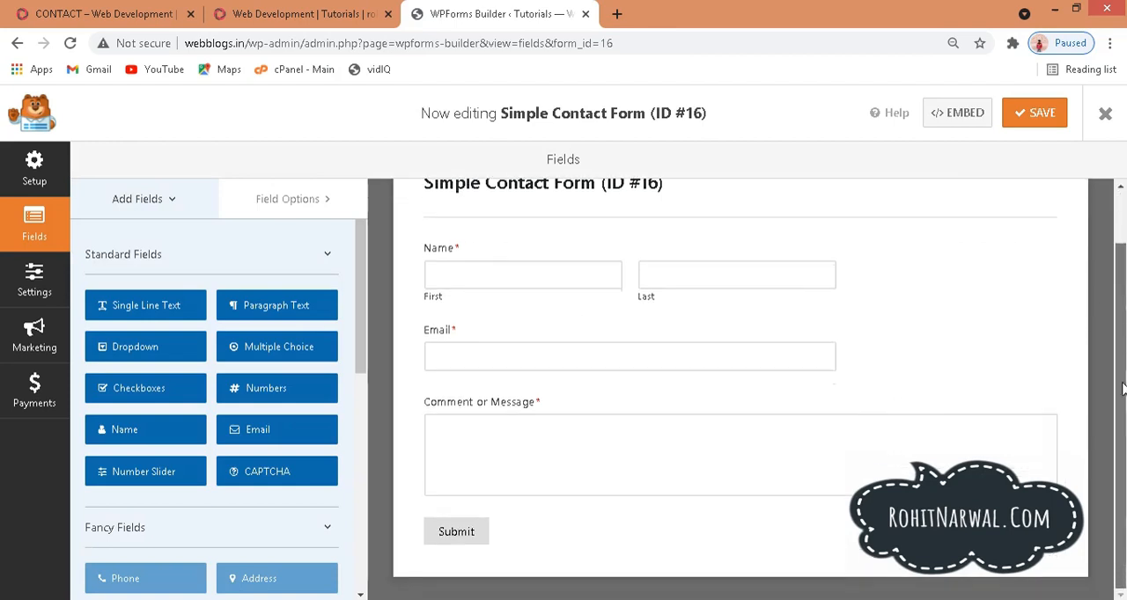
scroll(1119, 365, up, 2)
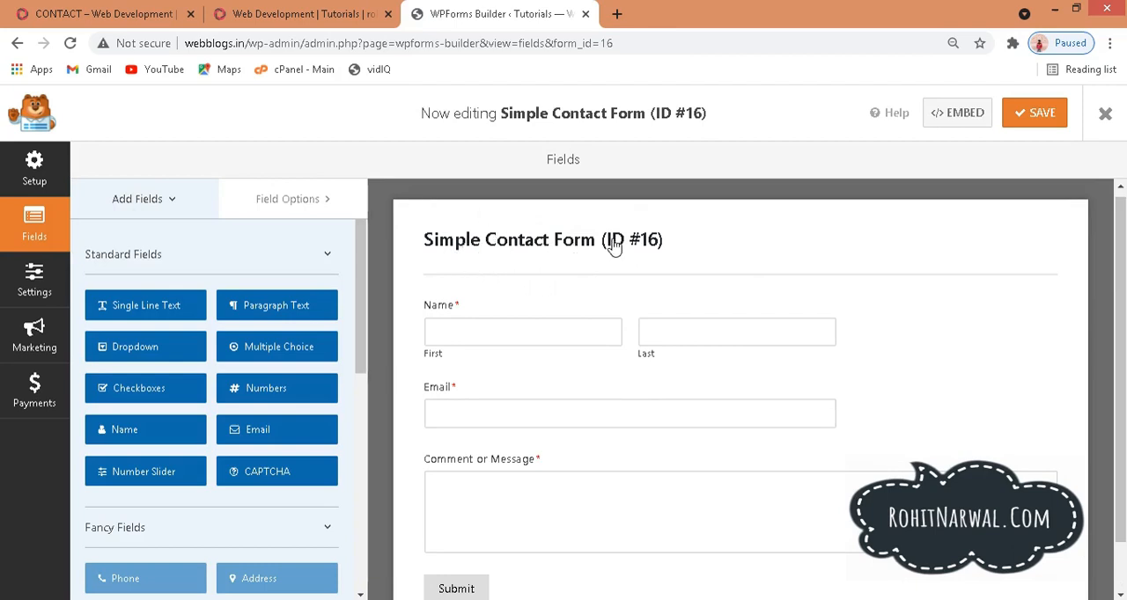
click(532, 246)
drag(573, 303, 410, 302)
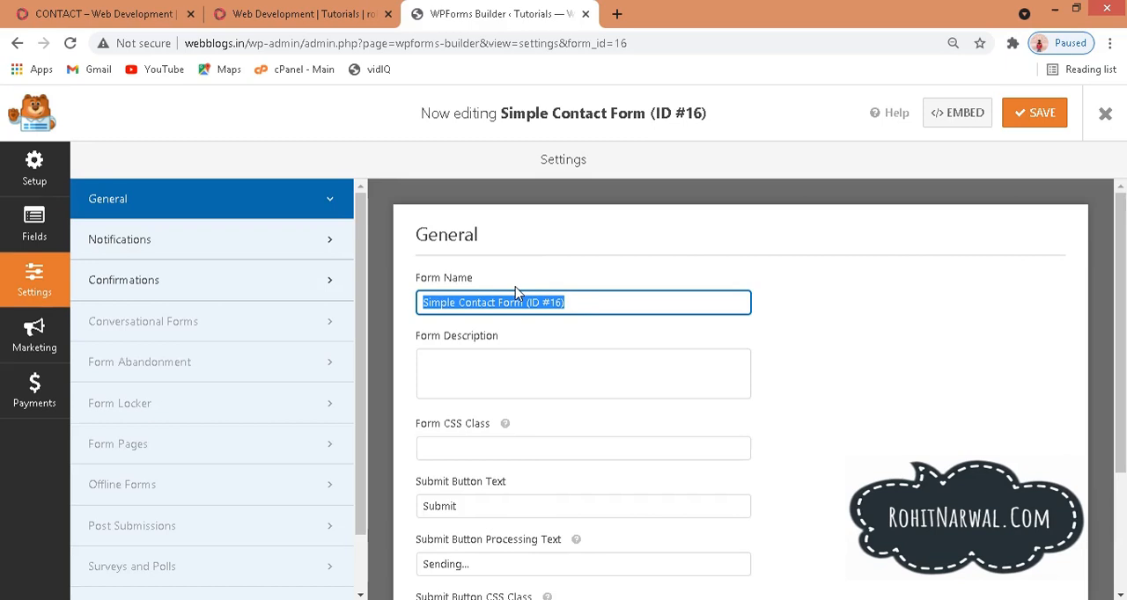
text(abc)
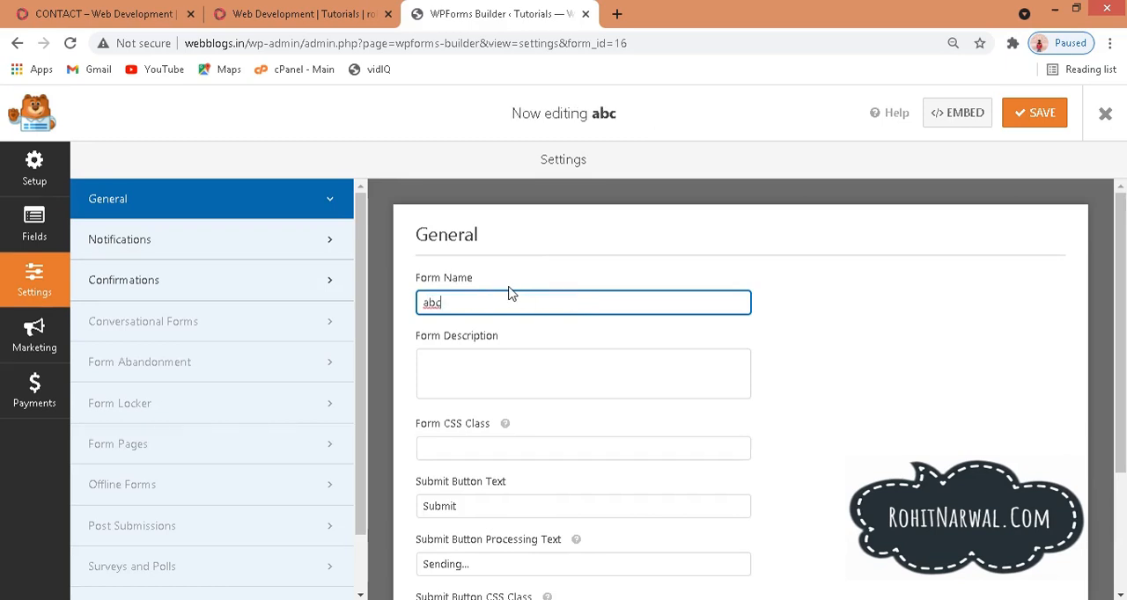
Step: Examine the submit button text and processing text in the general settings, and check the form title in the fields view
scroll(1120, 280, down, 2)
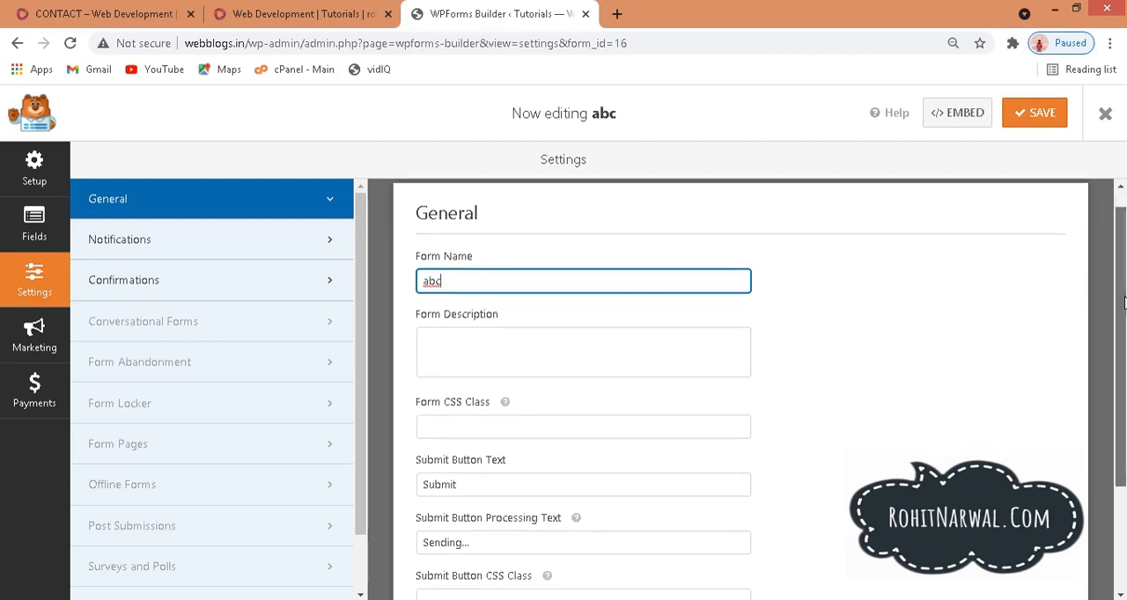
drag(1120, 396, 1118, 419)
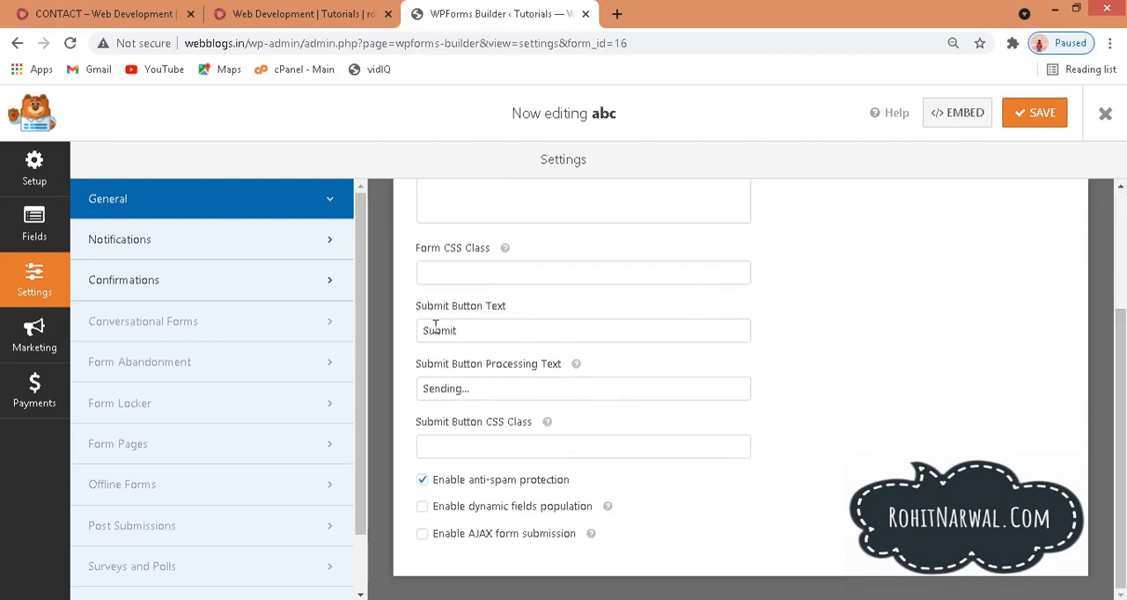
drag(469, 336, 419, 327)
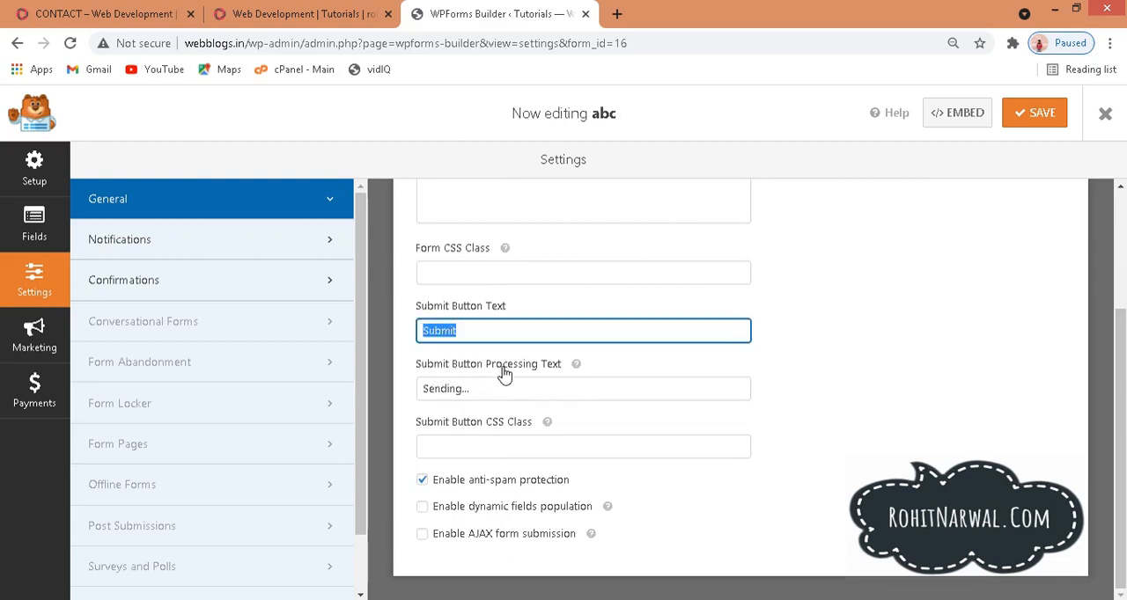
drag(499, 394, 408, 379)
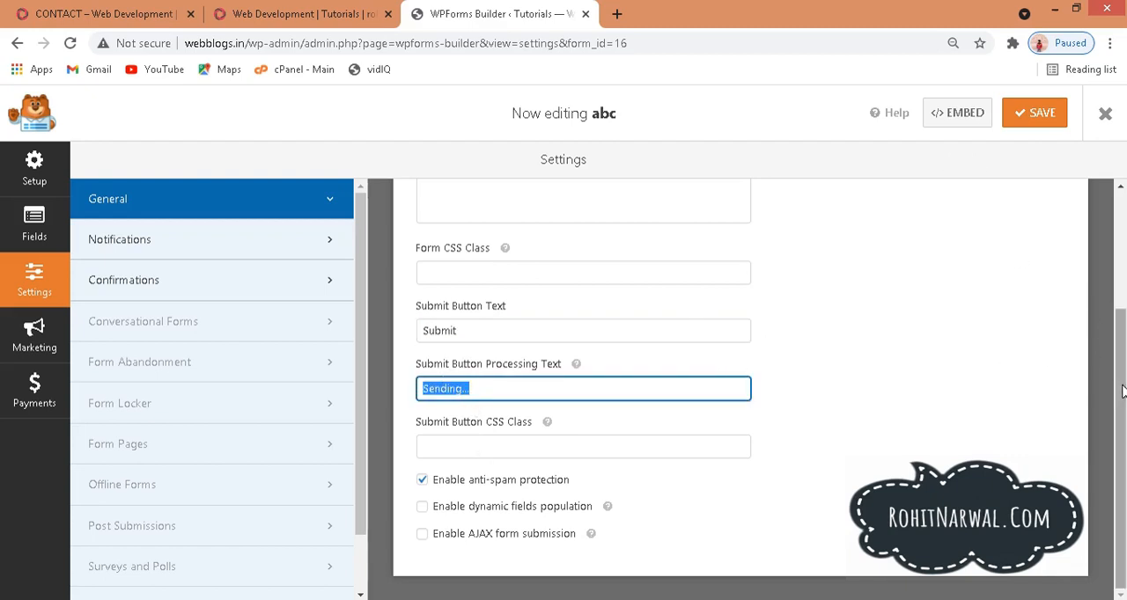
scroll(1124, 278, up, 2)
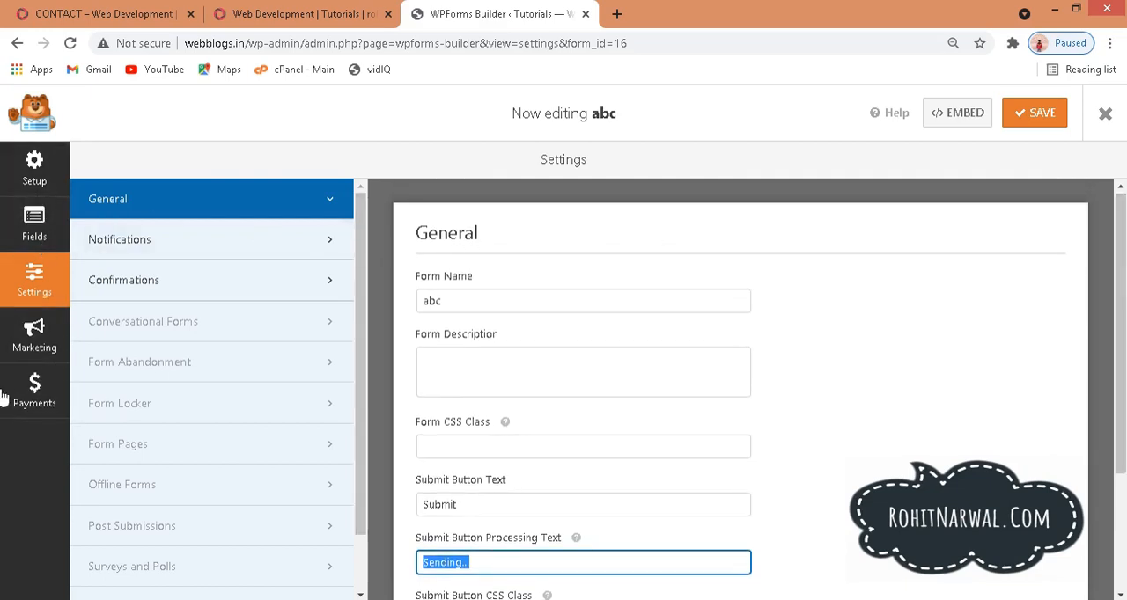
click(33, 244)
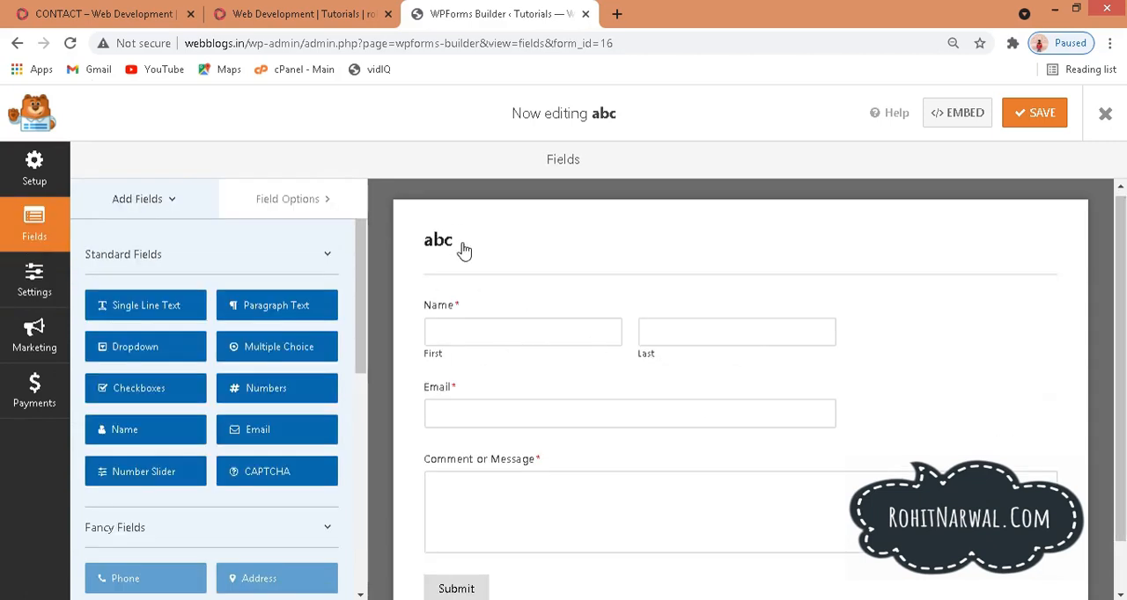
drag(464, 251, 423, 243)
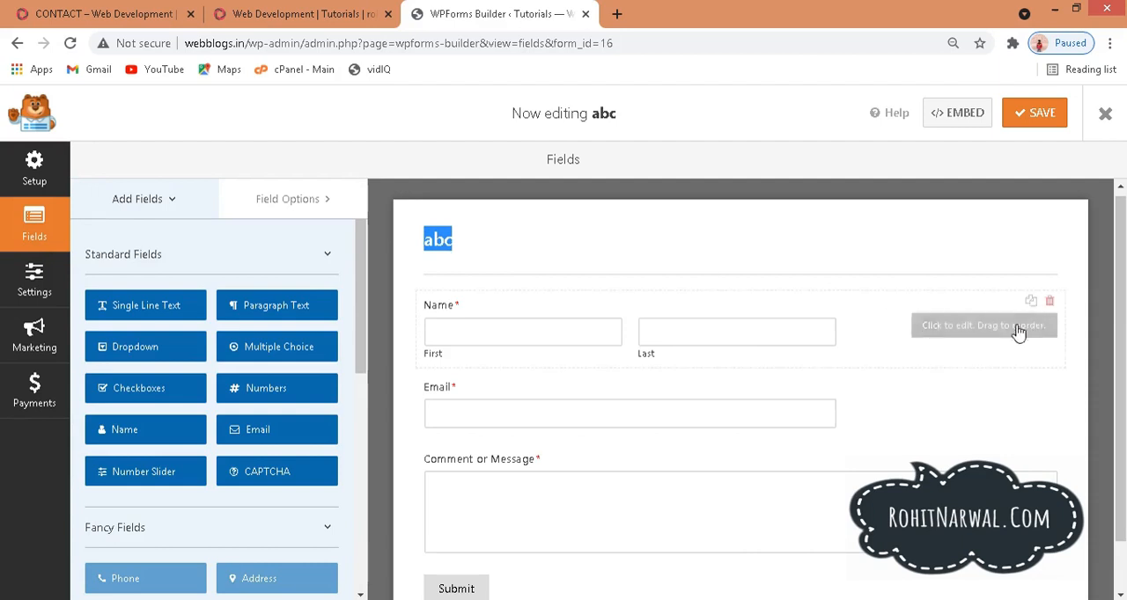
Step: Set the format of the Name field to First Middle Last, keeping its label as Name
scroll(650, 306, down, 1)
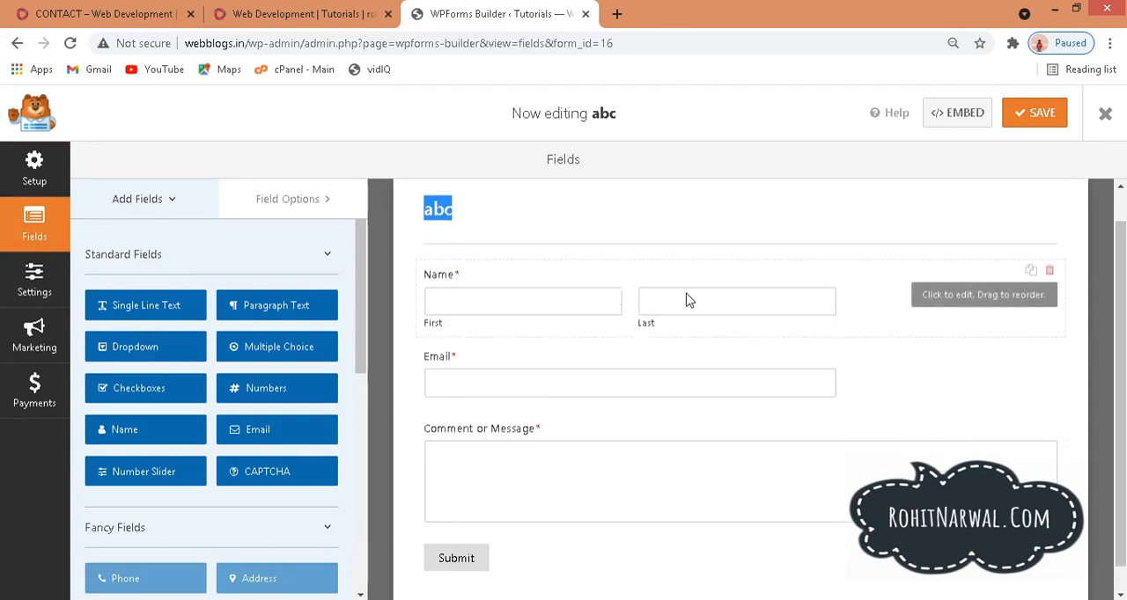
click(879, 293)
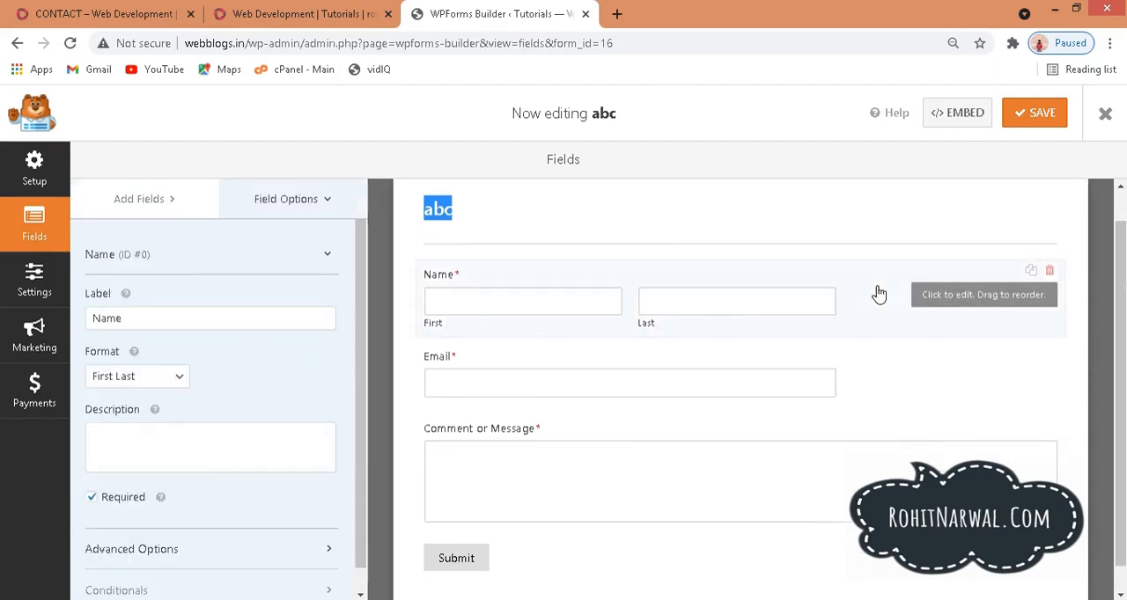
drag(123, 317, 10, 312)
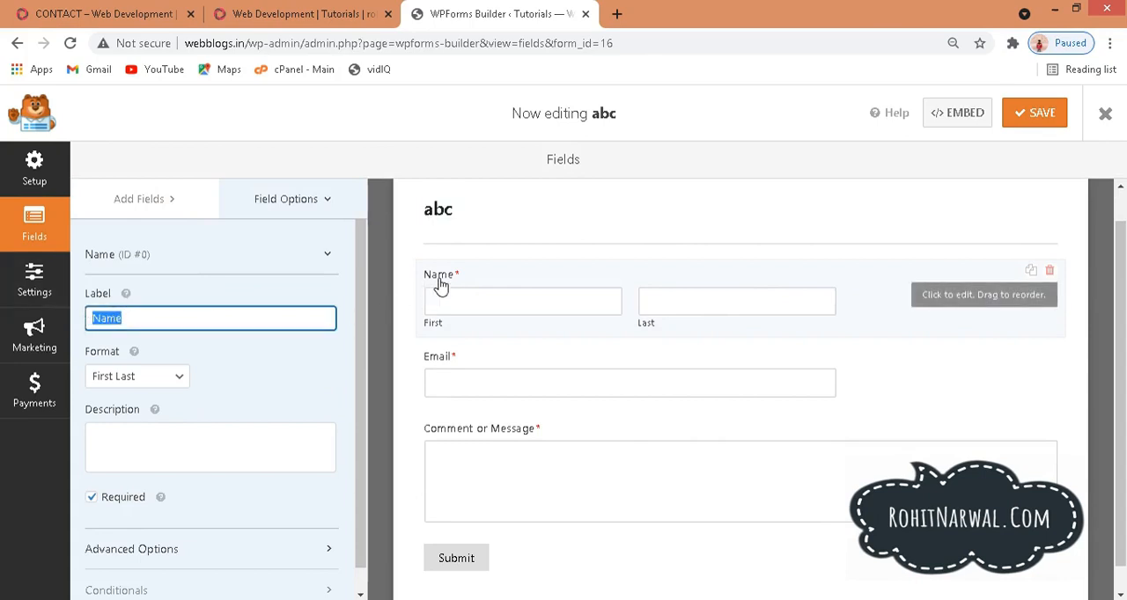
click(142, 316)
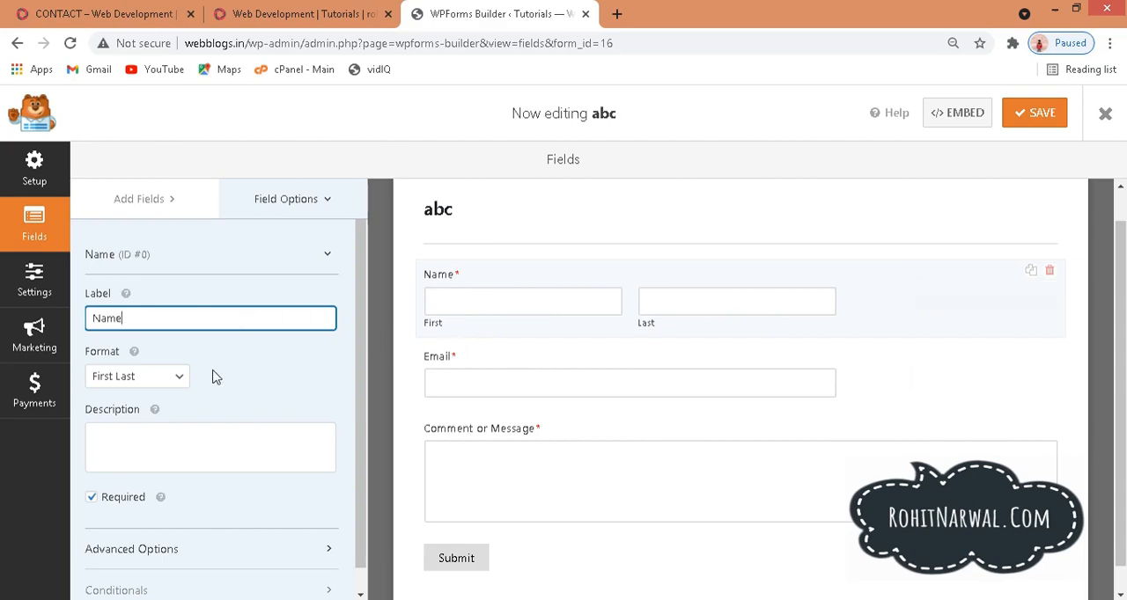
click(173, 379)
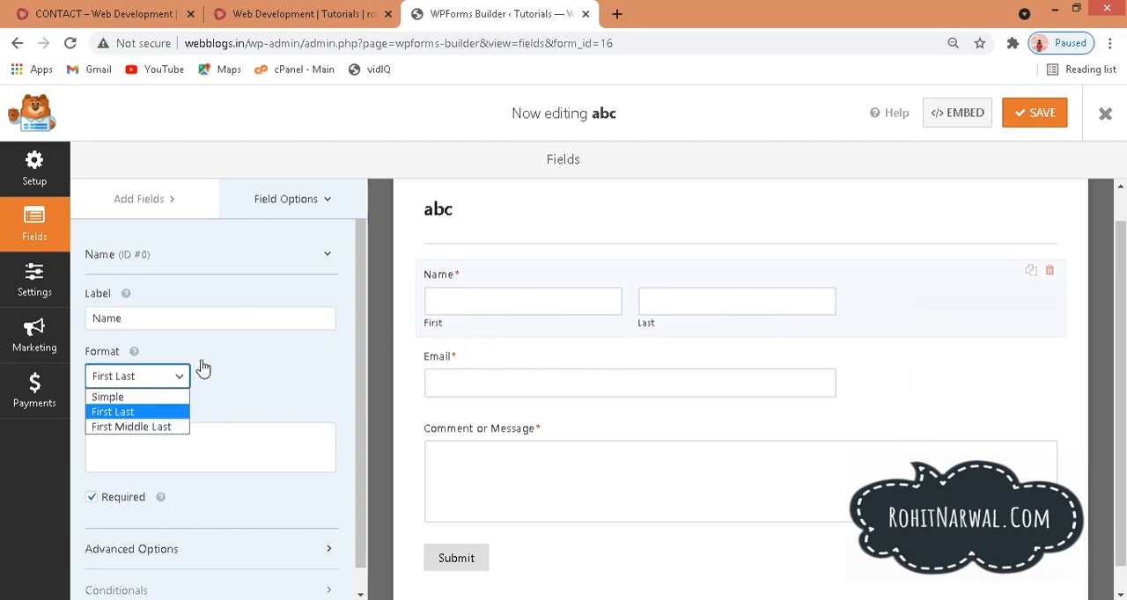
click(107, 429)
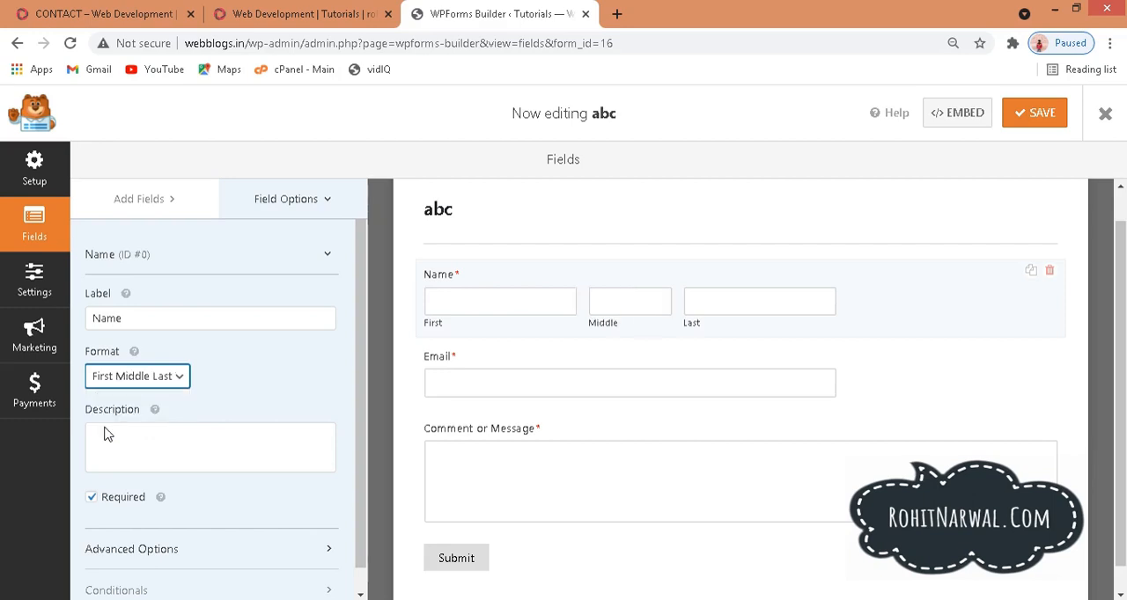
click(175, 380)
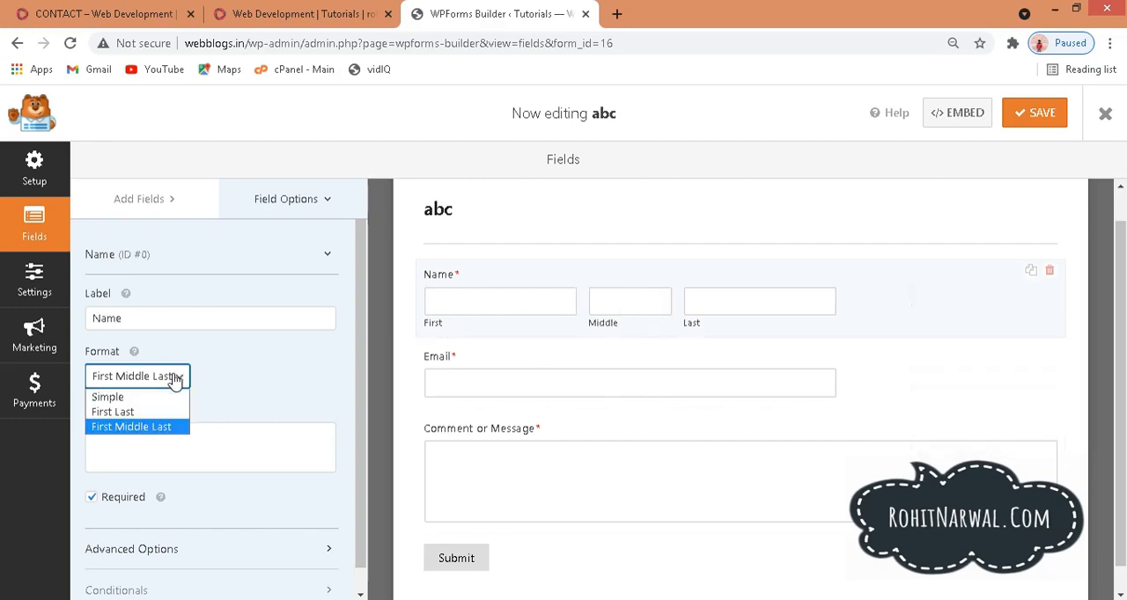
click(450, 282)
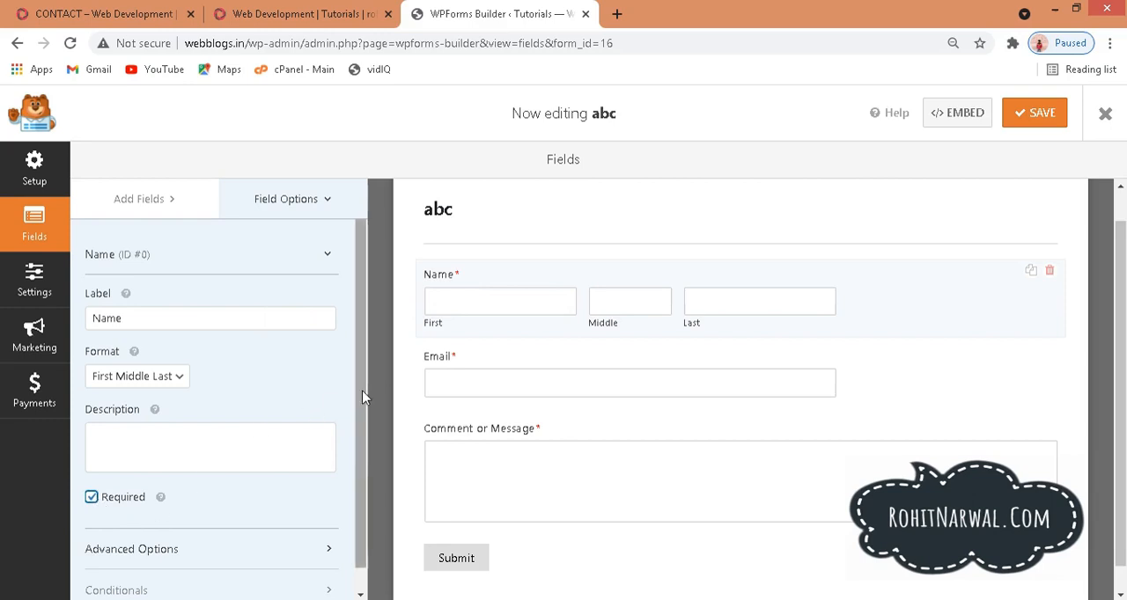
Step: Try the Small and Large field sizes in the Name field's advanced options and return it to Medium
scroll(364, 396, down, 1)
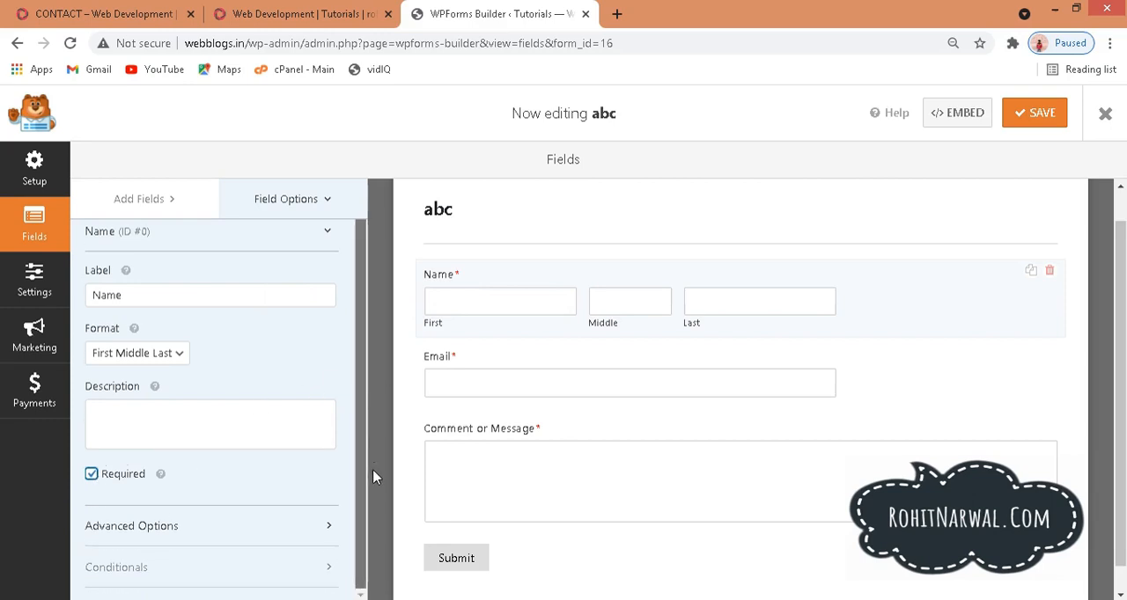
click(180, 529)
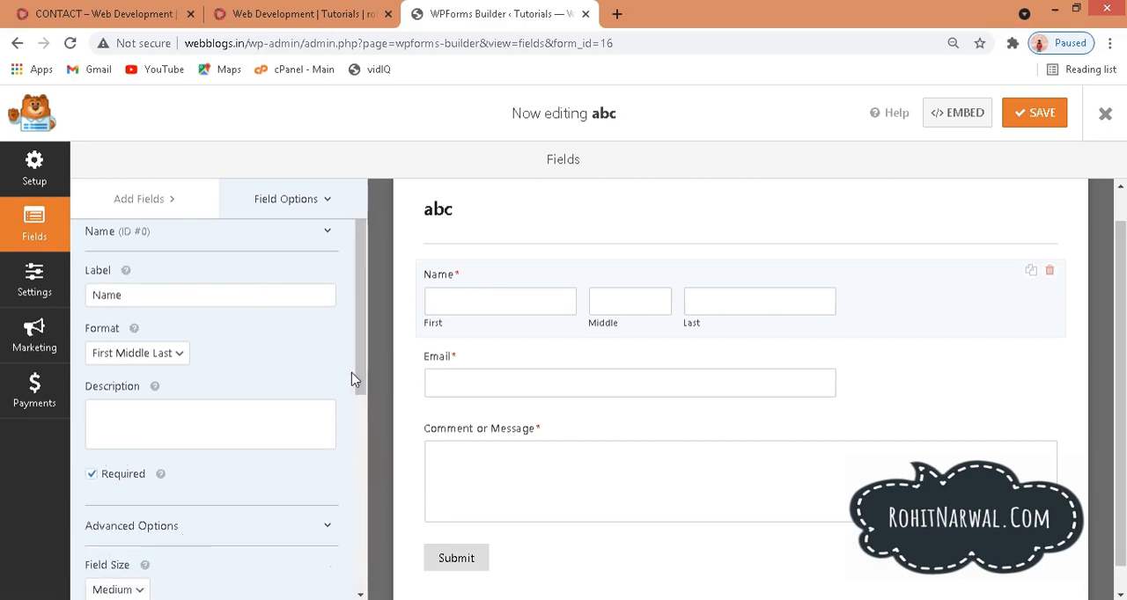
scroll(366, 396, down, 3)
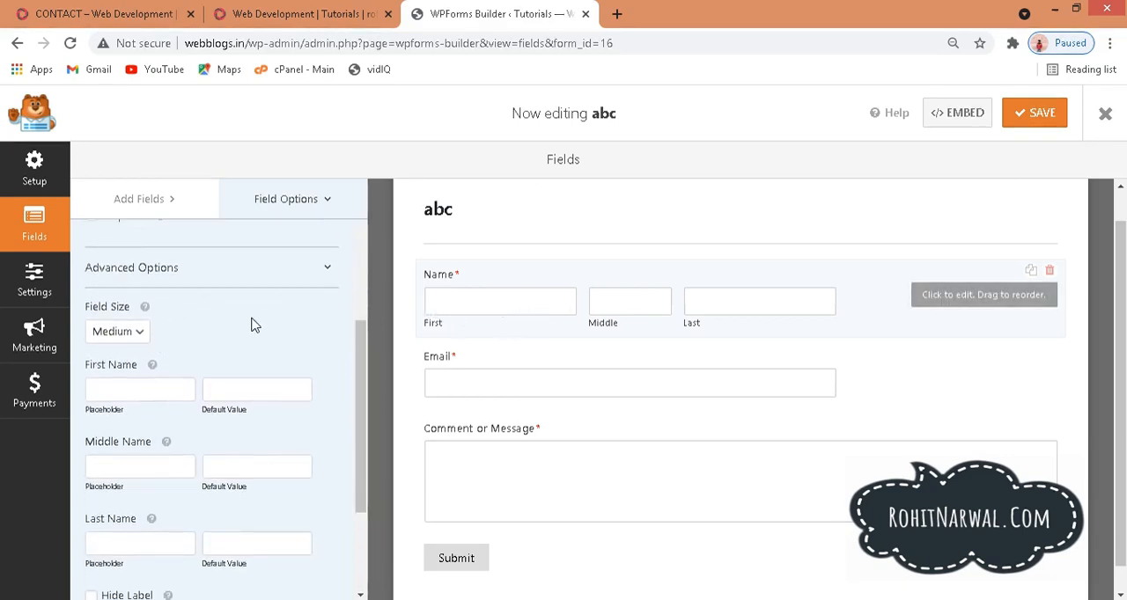
click(138, 332)
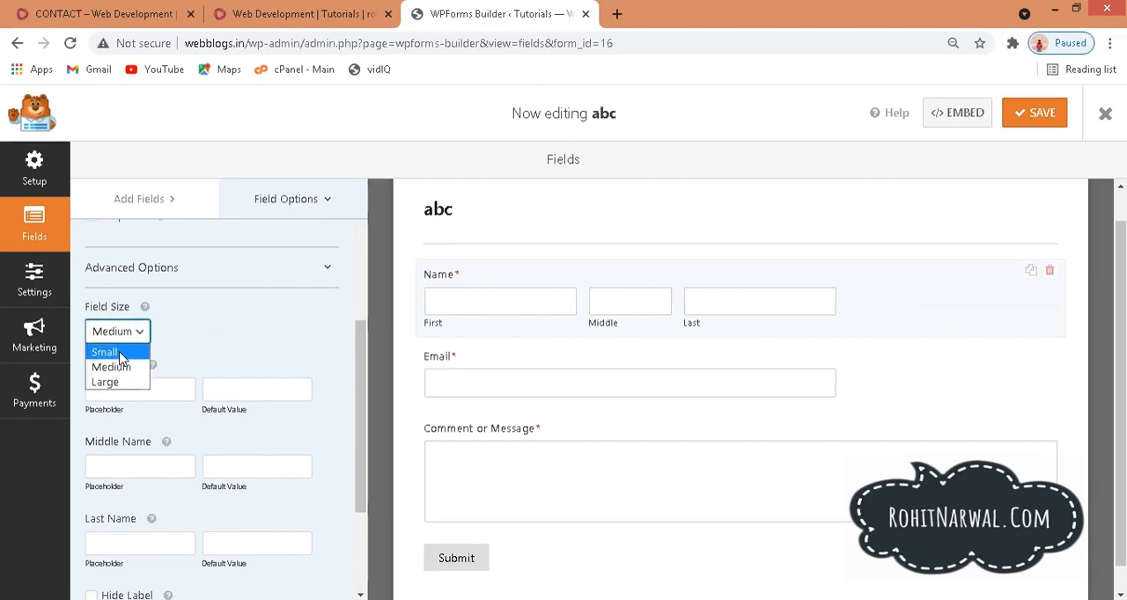
click(122, 353)
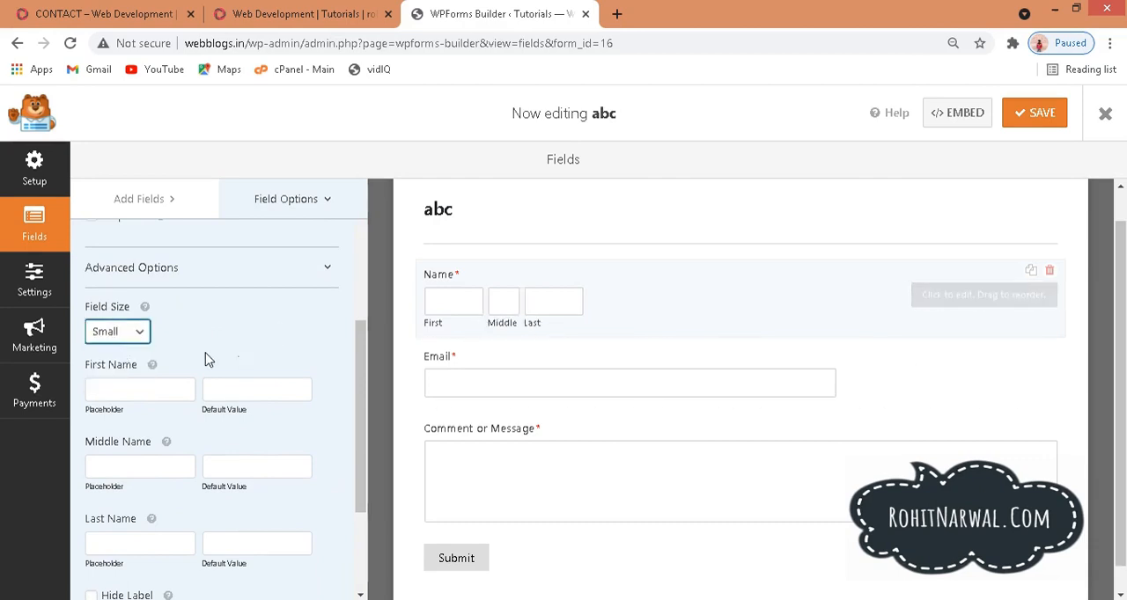
click(141, 342)
click(120, 379)
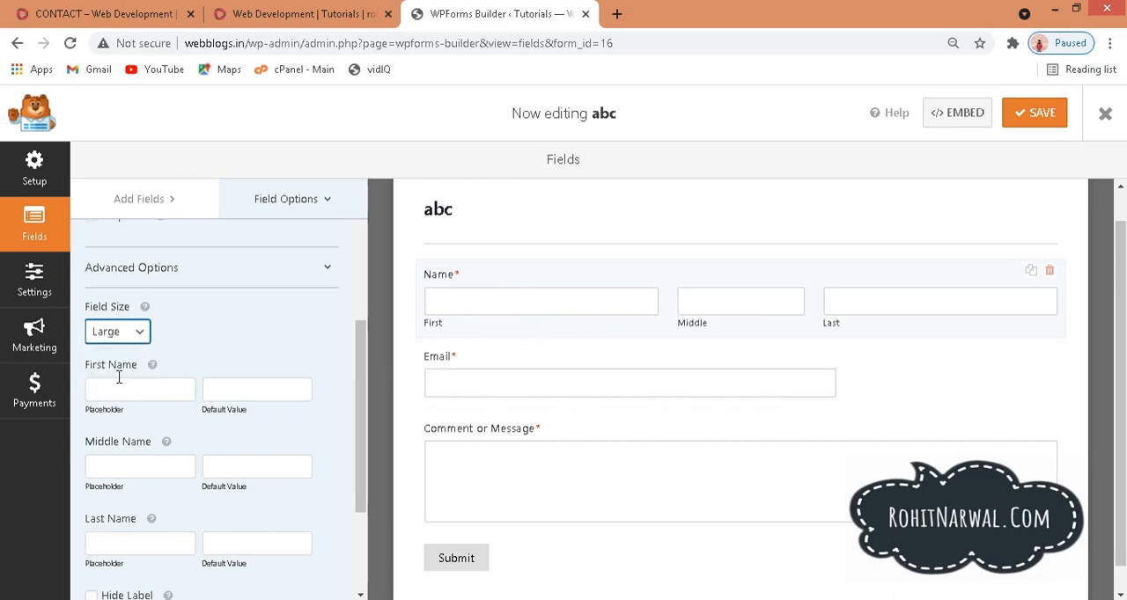
click(139, 331)
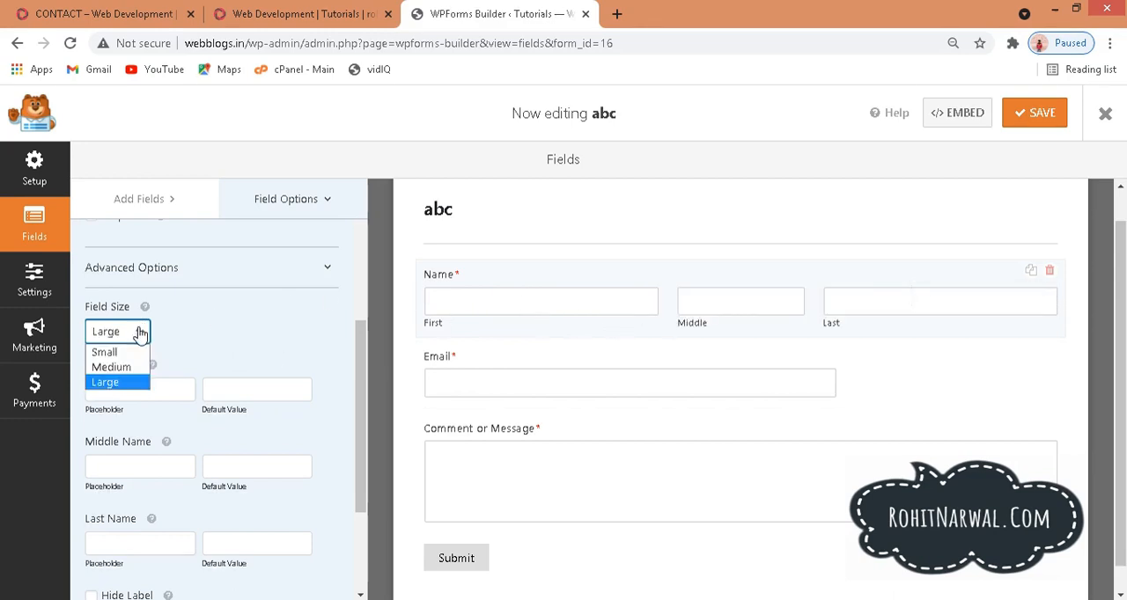
click(126, 374)
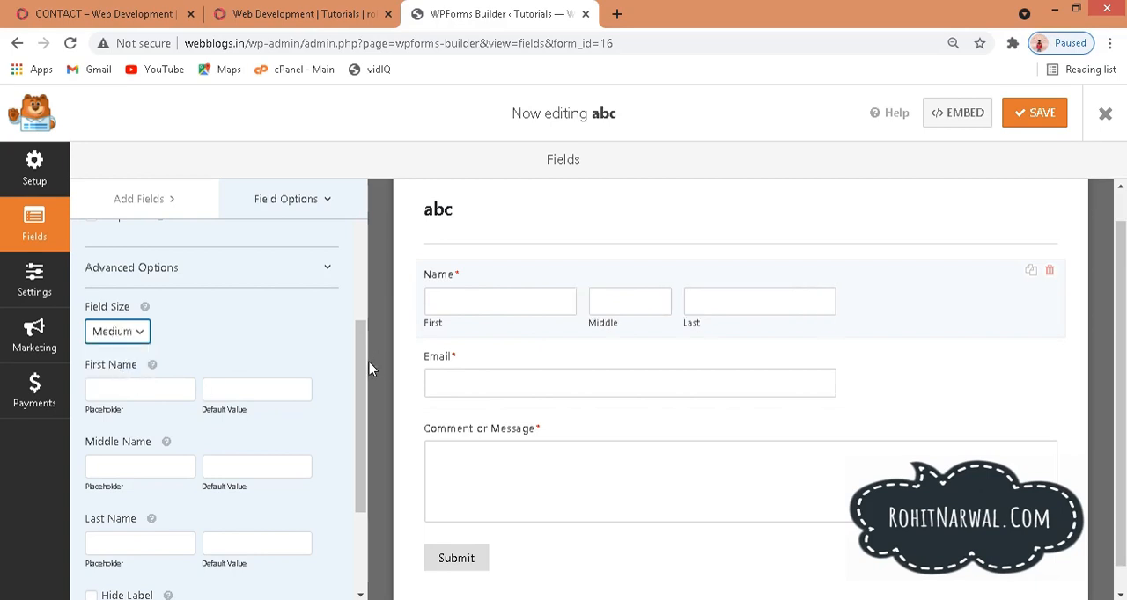
Step: Try hiding the Name field's label and sub-labels, and turn both hiding options off again
scroll(365, 387, down, 1)
scroll(366, 387, down, 2)
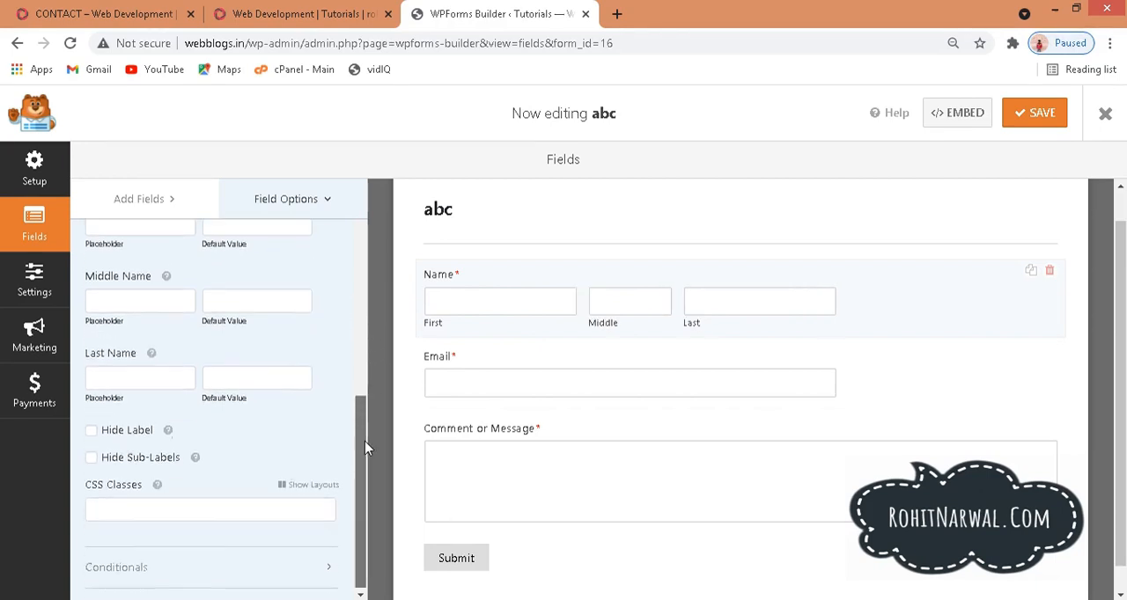
click(91, 430)
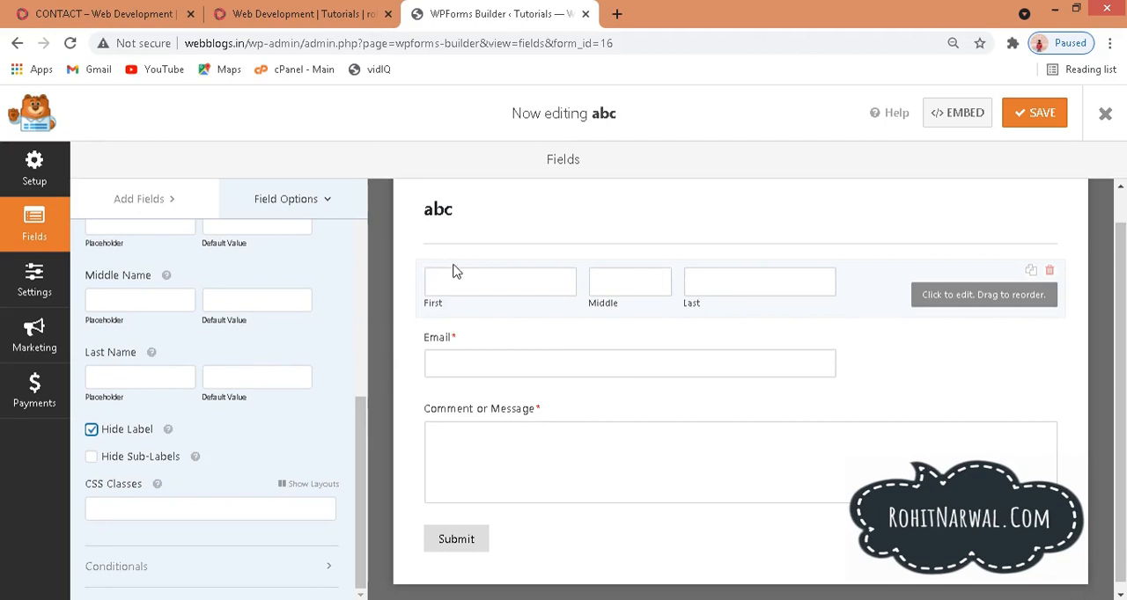
click(92, 457)
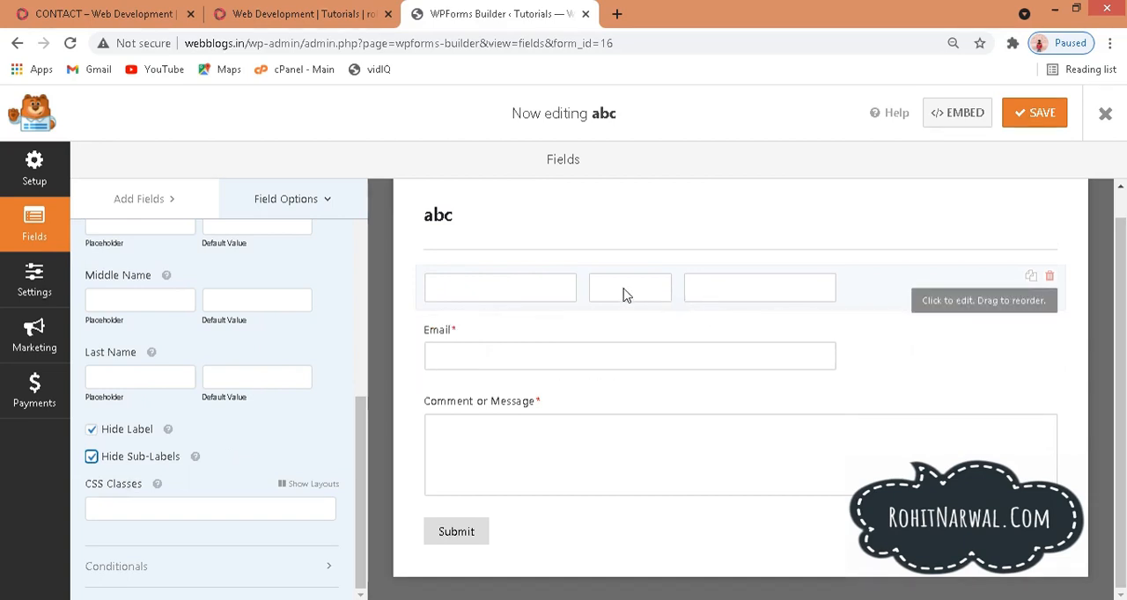
click(92, 456)
click(92, 430)
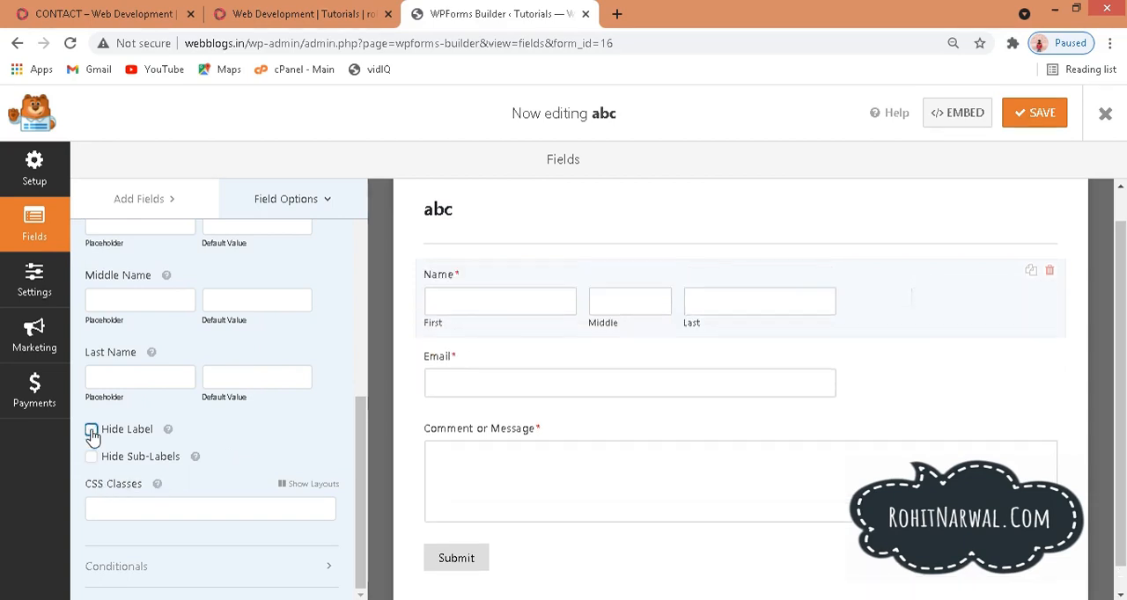
scroll(353, 451, up, 3)
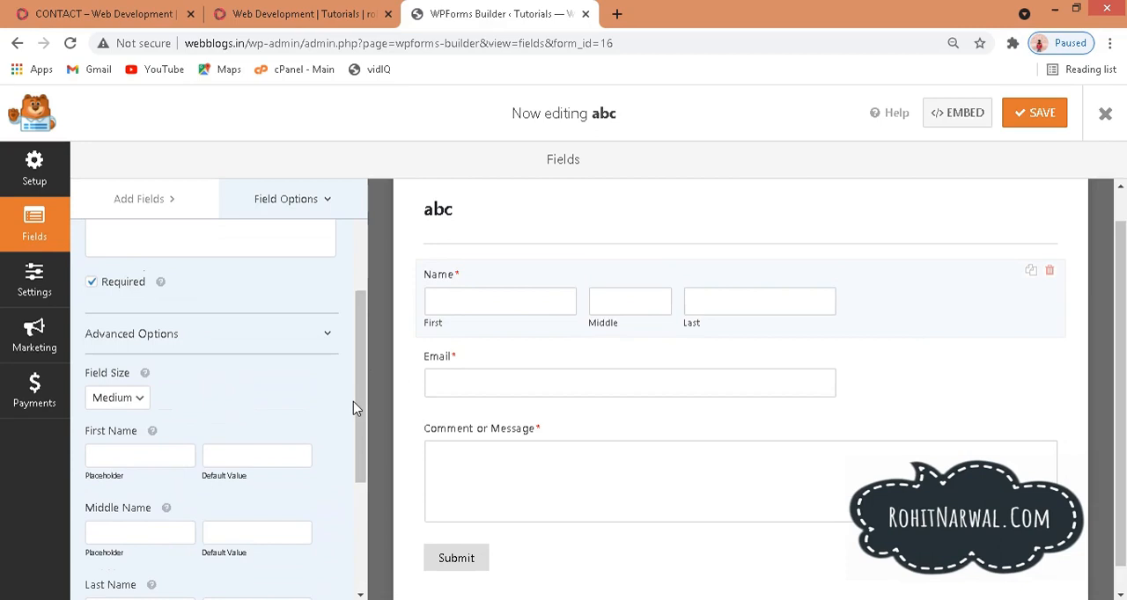
Step: Change the label of the Email field to "E-mail"
click(519, 373)
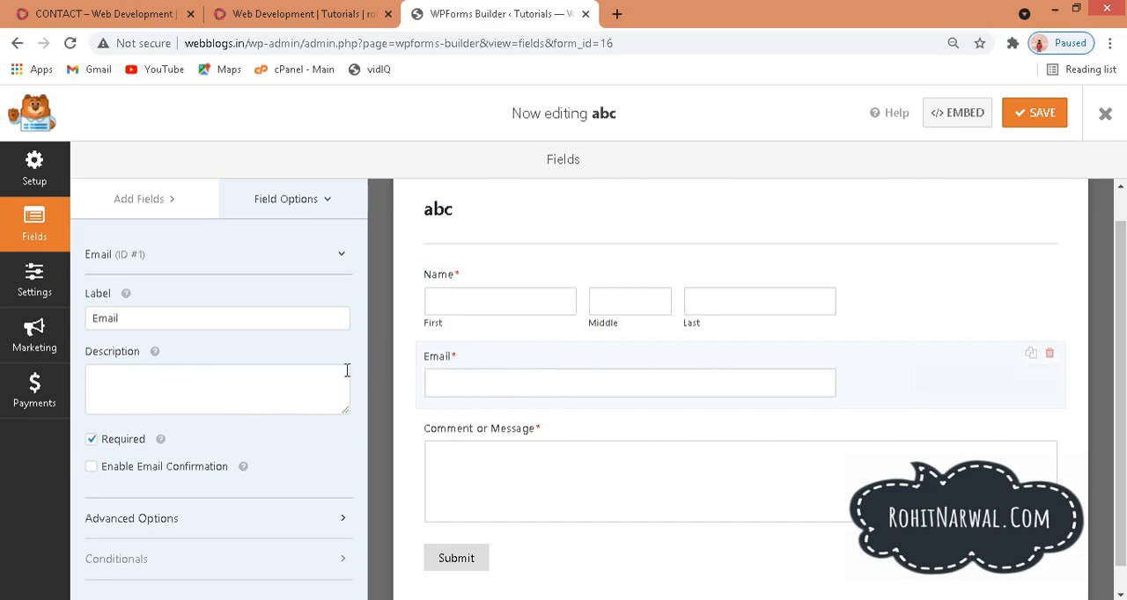
drag(122, 312, 73, 306)
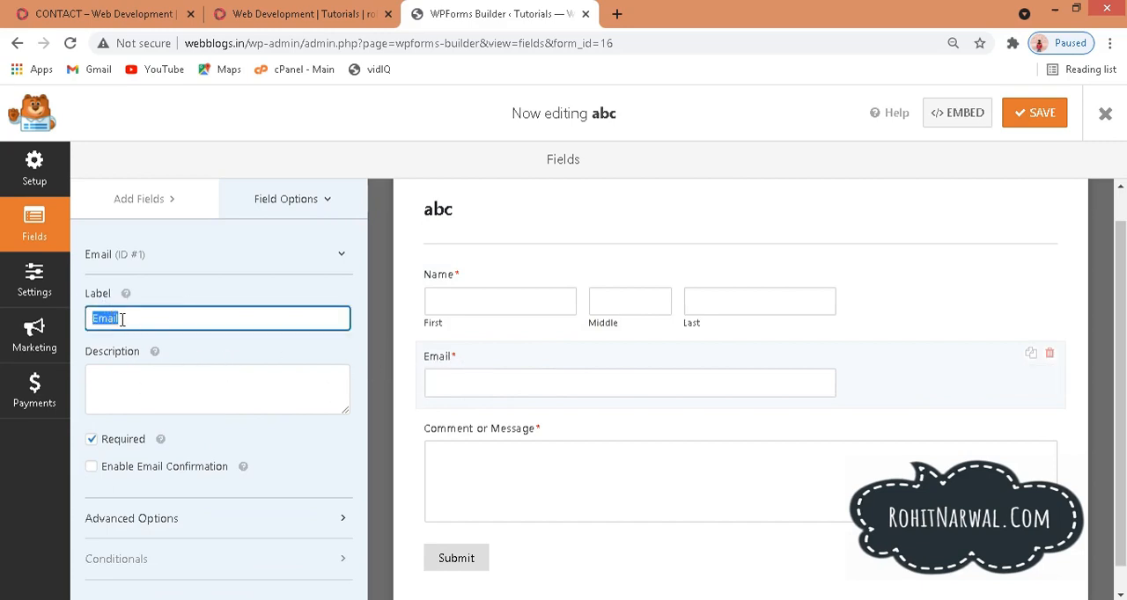
click(94, 317)
double_click(97, 316)
click(117, 318)
text(-)
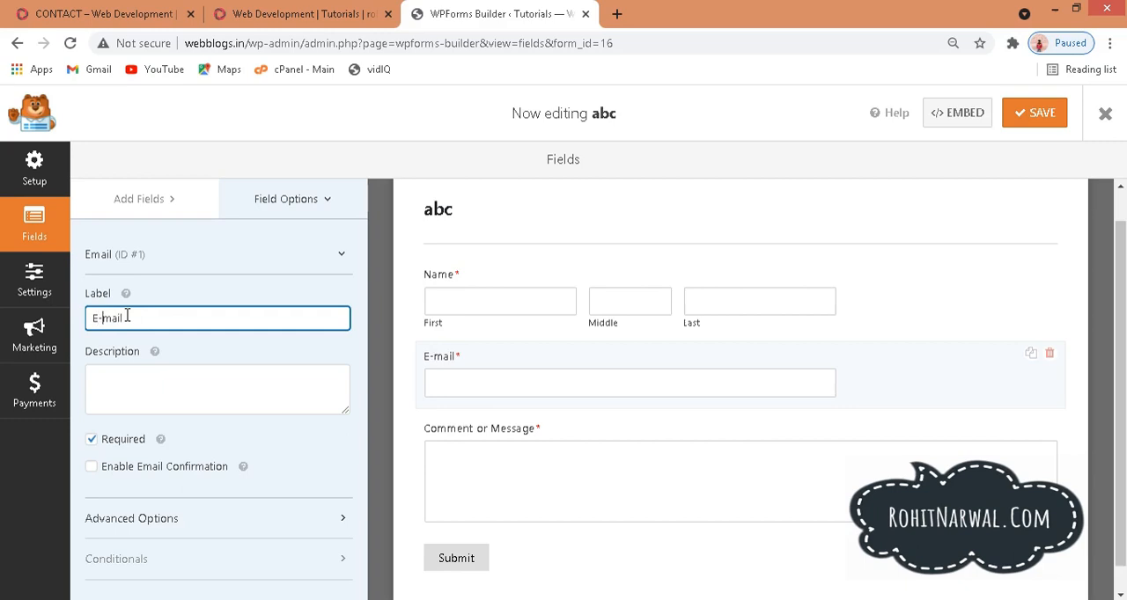
Step: Try making the E-mail field optional and setting its size to Small, and return it to required and Medium
click(92, 442)
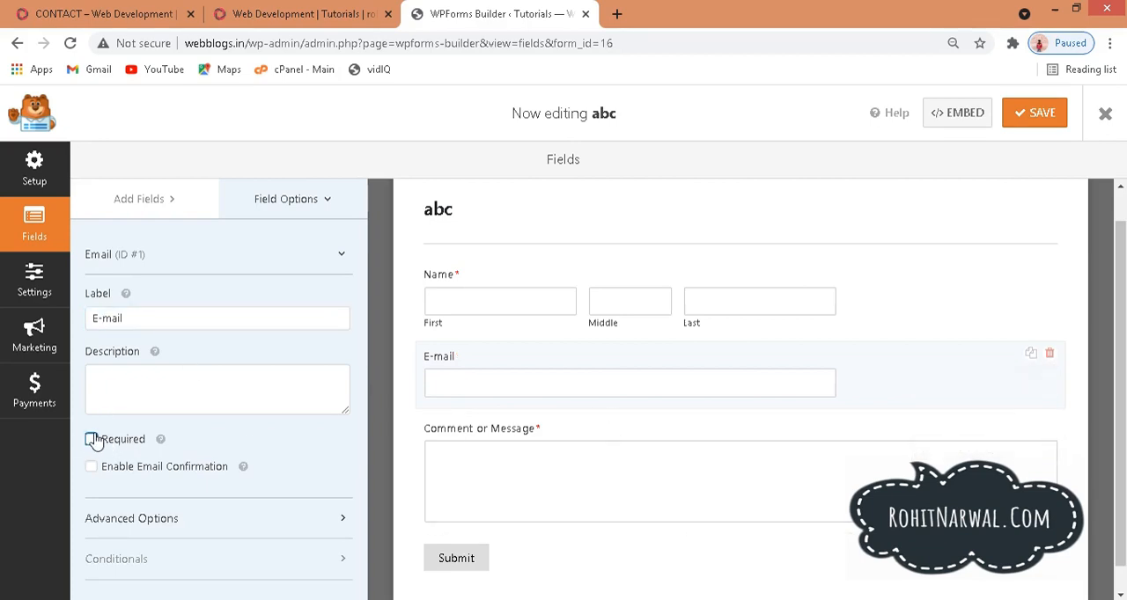
click(183, 527)
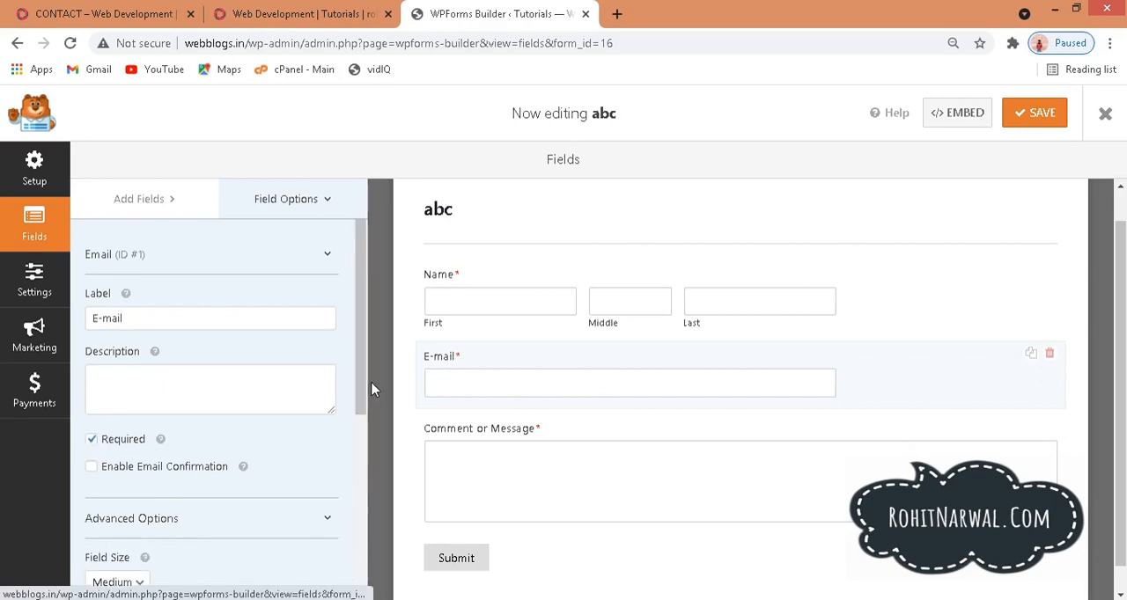
drag(364, 399, 372, 465)
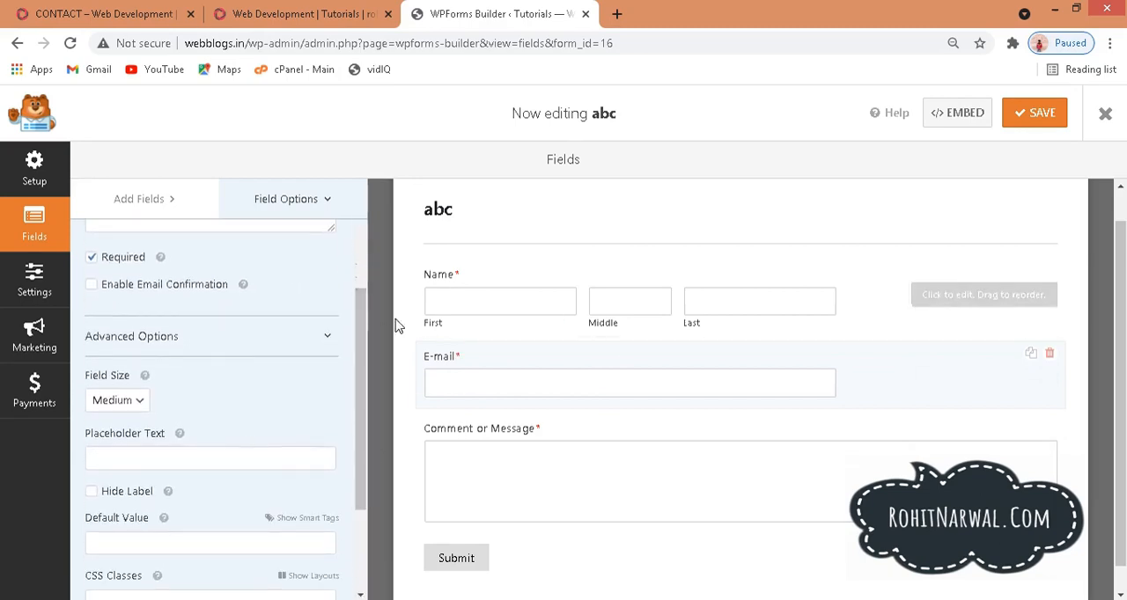
click(126, 402)
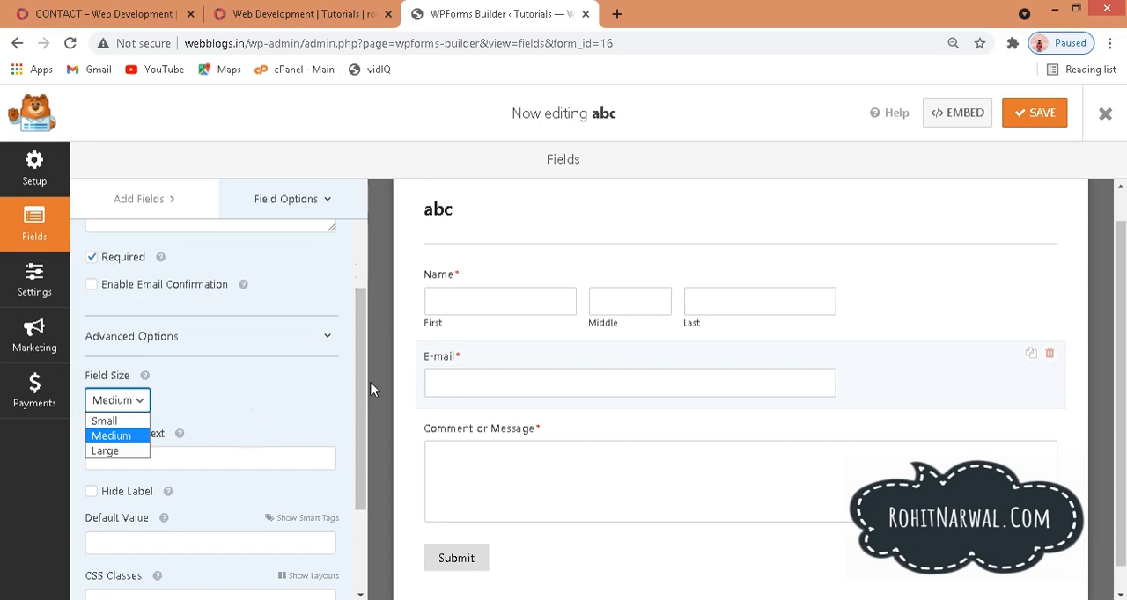
click(105, 422)
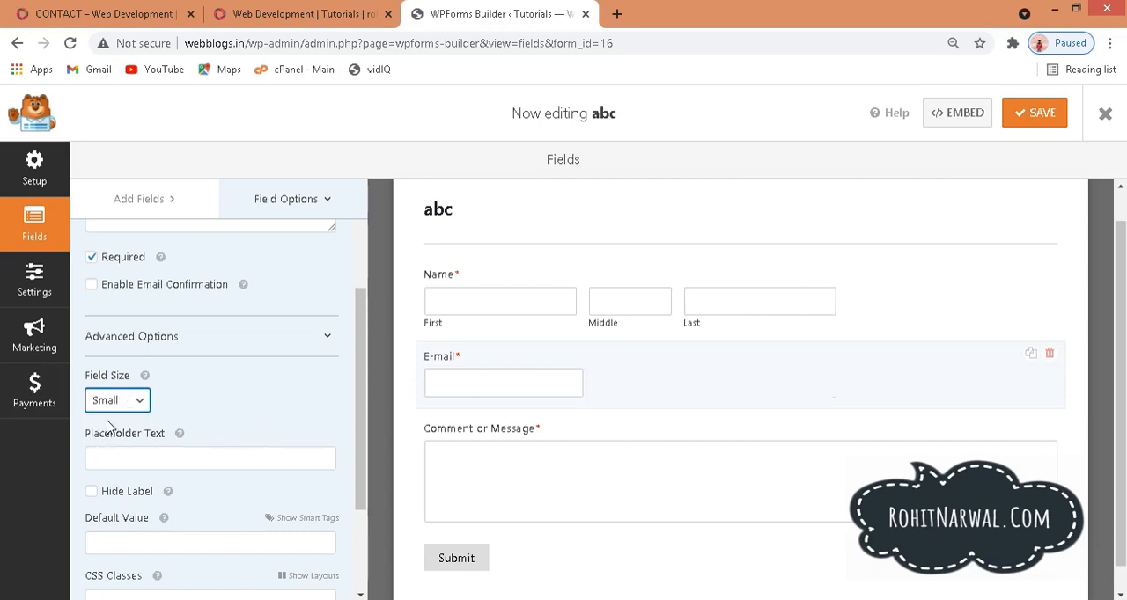
click(141, 402)
click(132, 435)
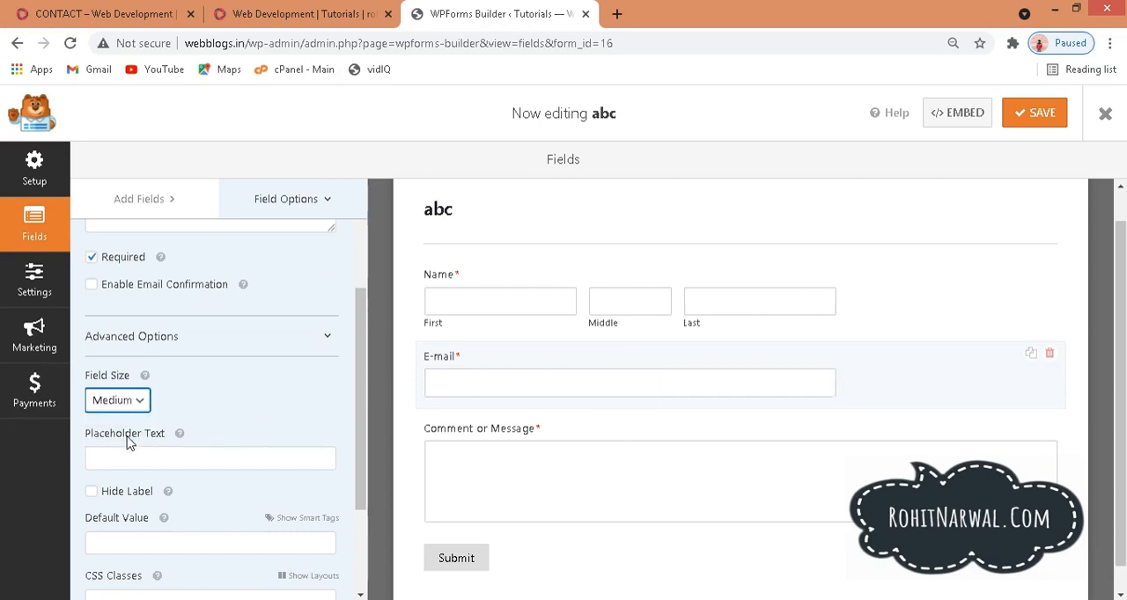
drag(355, 396, 367, 477)
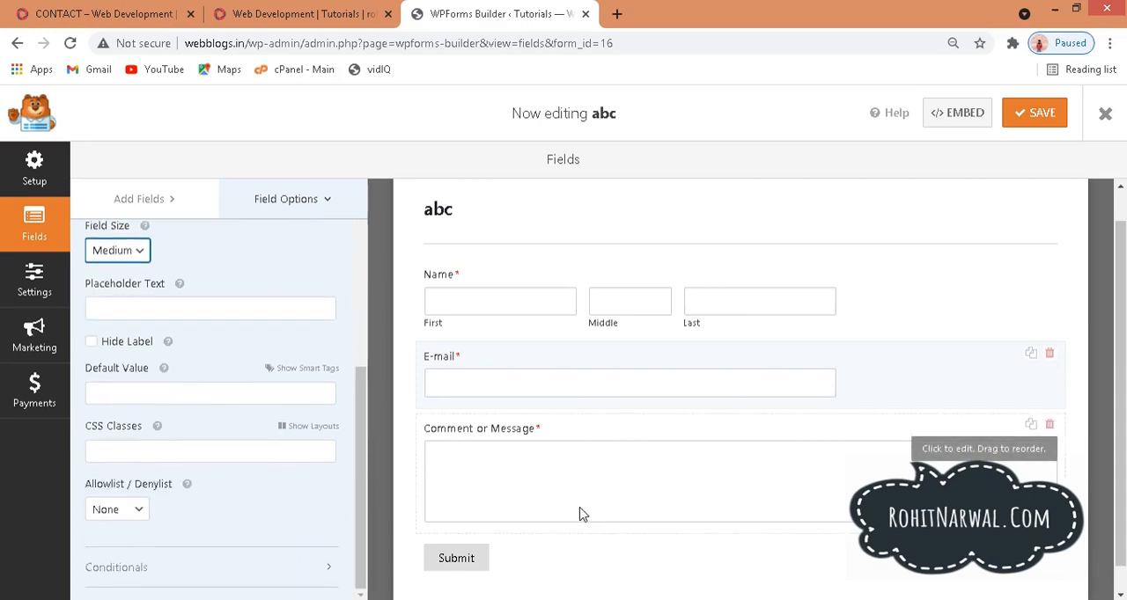
Step: Make the Comment or Message field optional, keeping its label
click(573, 477)
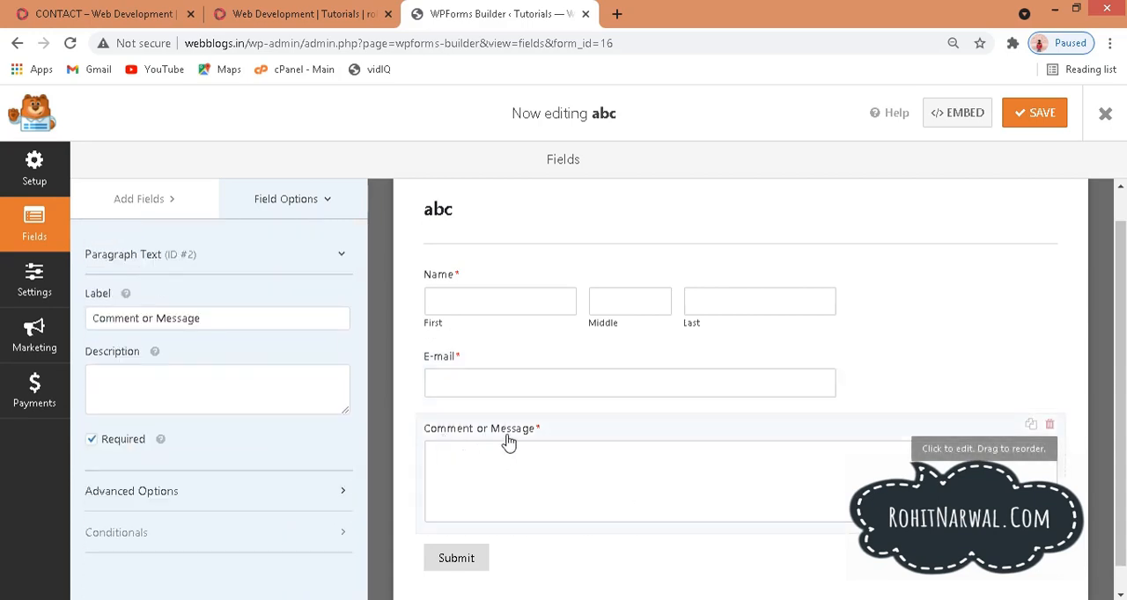
drag(211, 323, 106, 307)
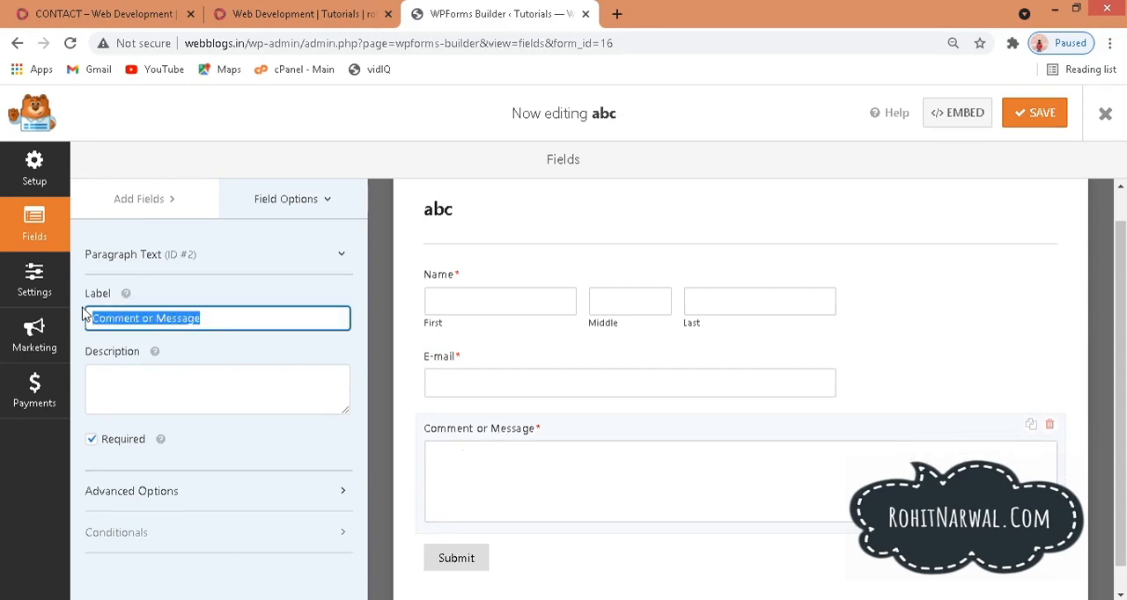
click(97, 445)
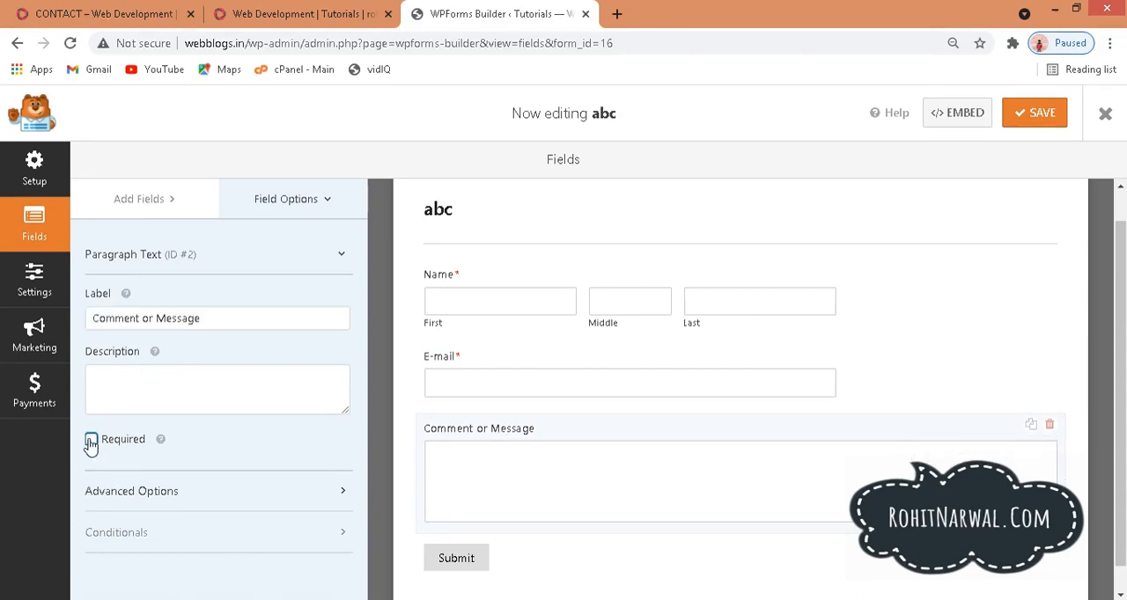
Step: Limit the length of the Comment or Message field to 500 words in its advanced options
click(143, 509)
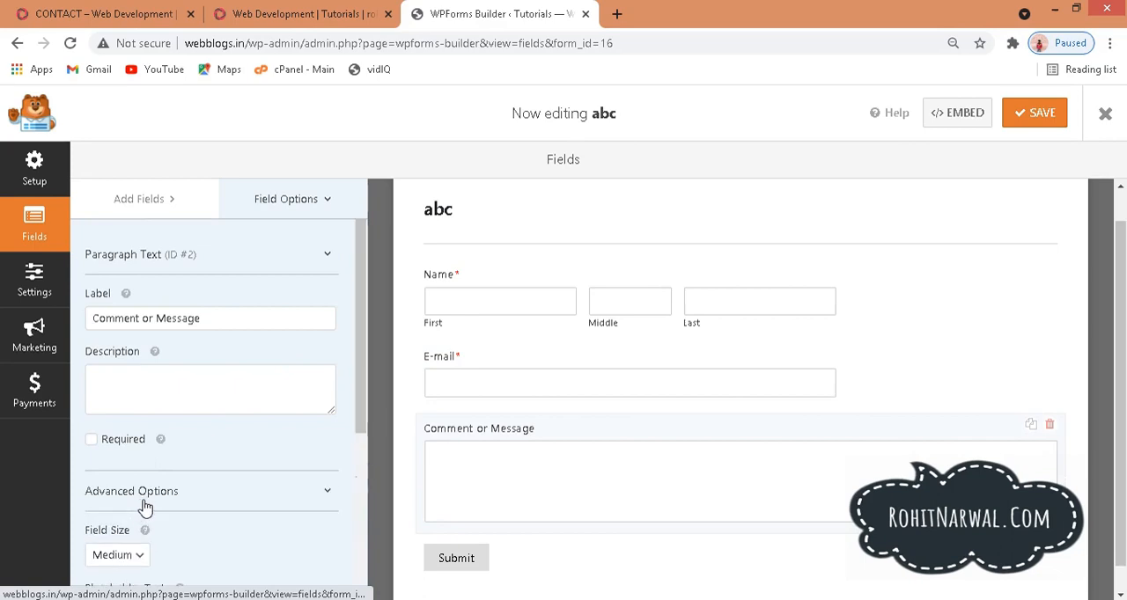
scroll(168, 515, down, 1)
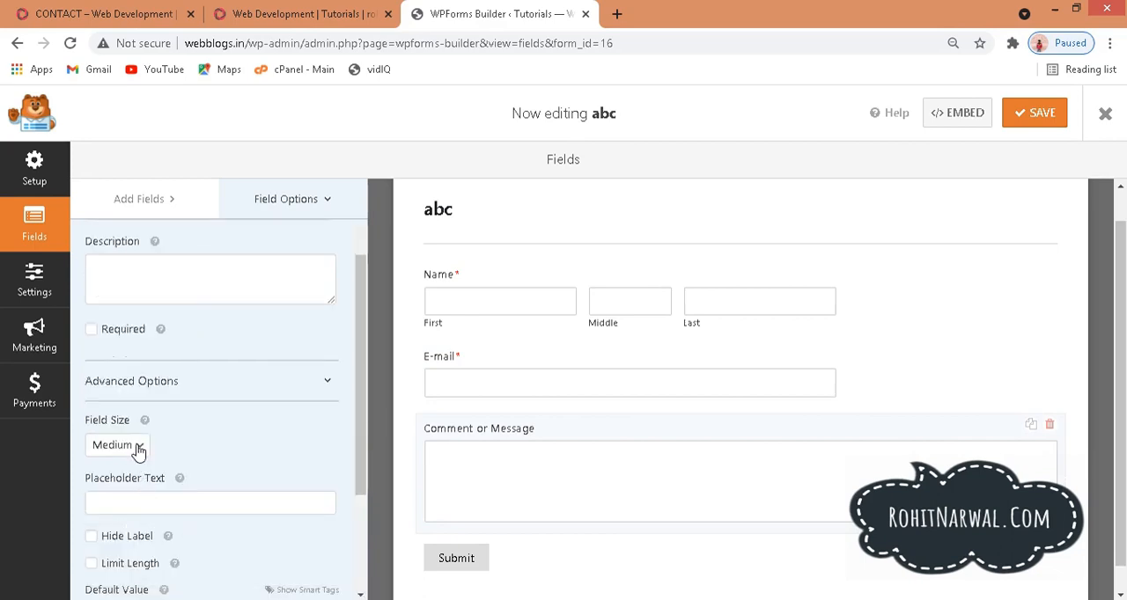
scroll(138, 450, down, 1)
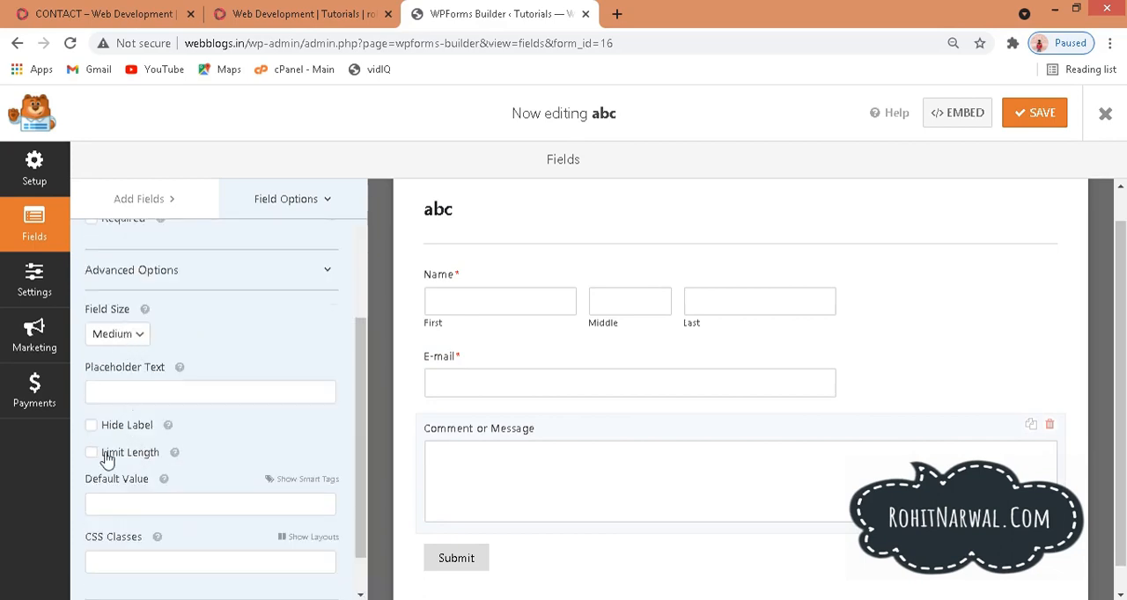
click(93, 455)
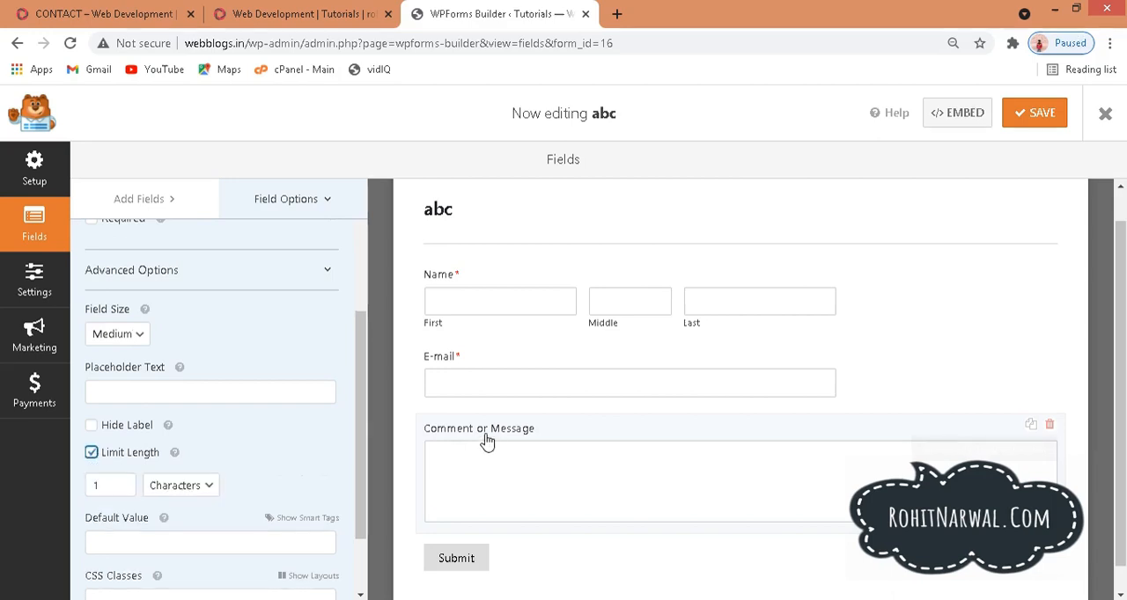
click(197, 488)
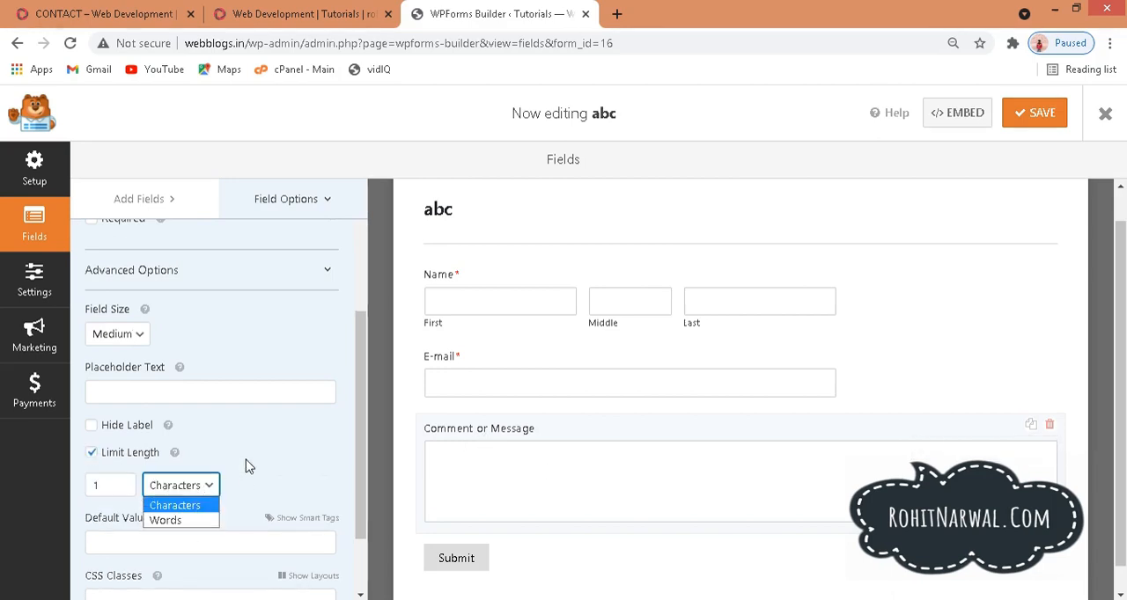
click(187, 521)
drag(120, 486, 77, 488)
text(2)
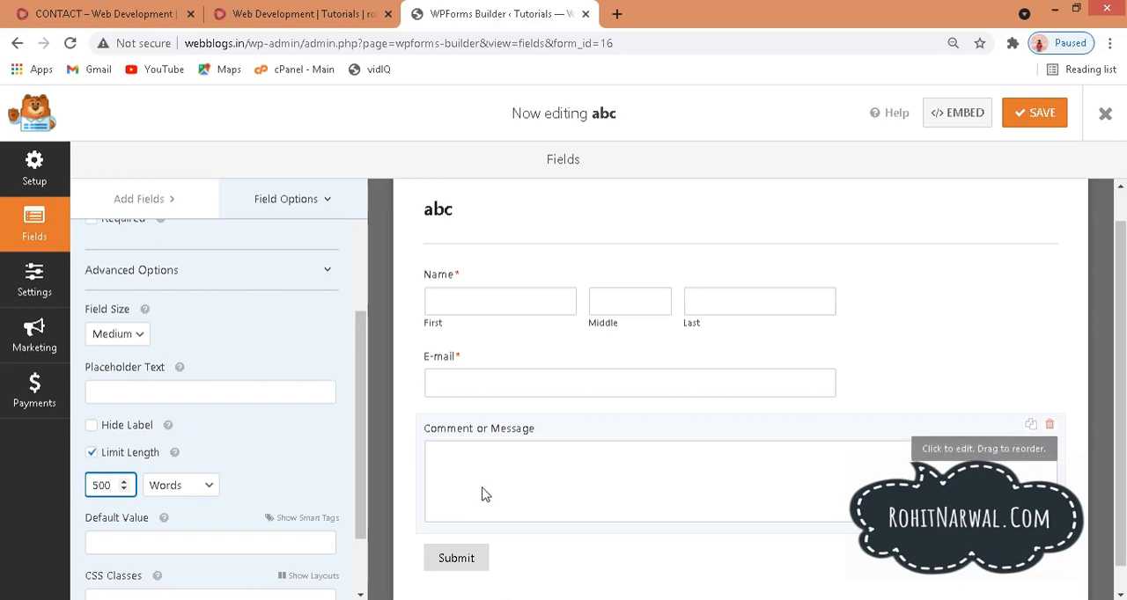
Step: Check the form's general settings, including the submit button text, and return to the form fields
drag(365, 438, 374, 312)
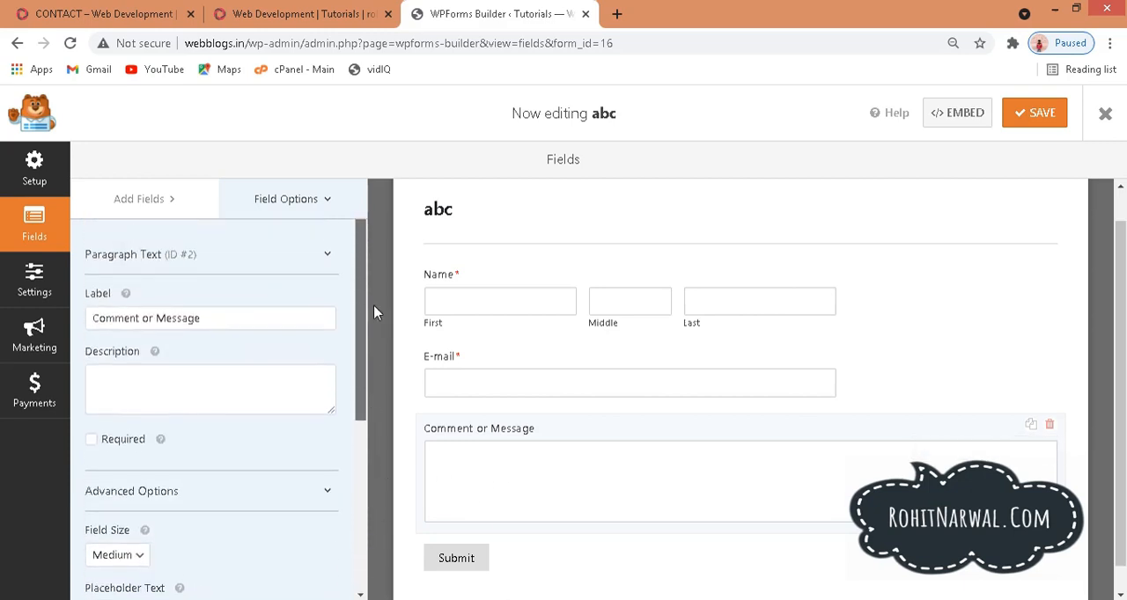
click(456, 561)
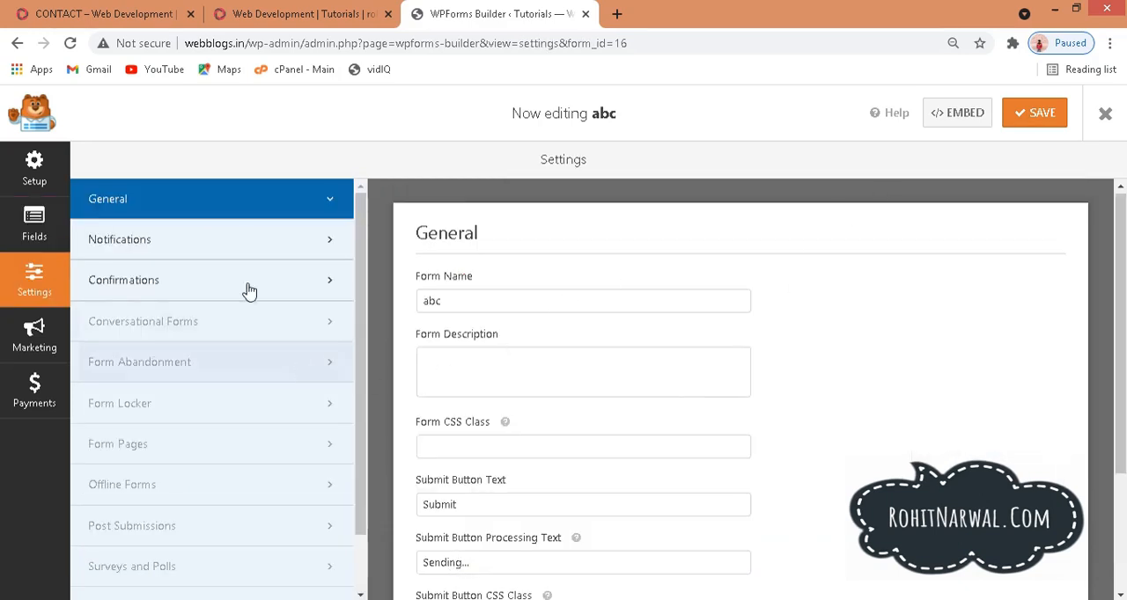
click(34, 225)
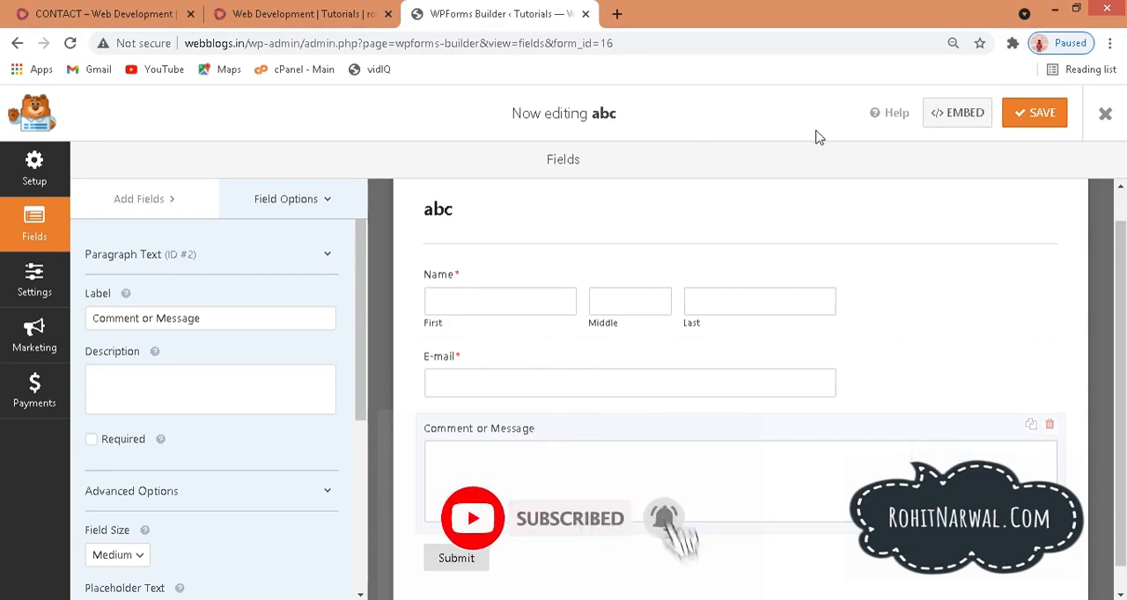
Step: Save the abc form and close the form builder
click(1037, 121)
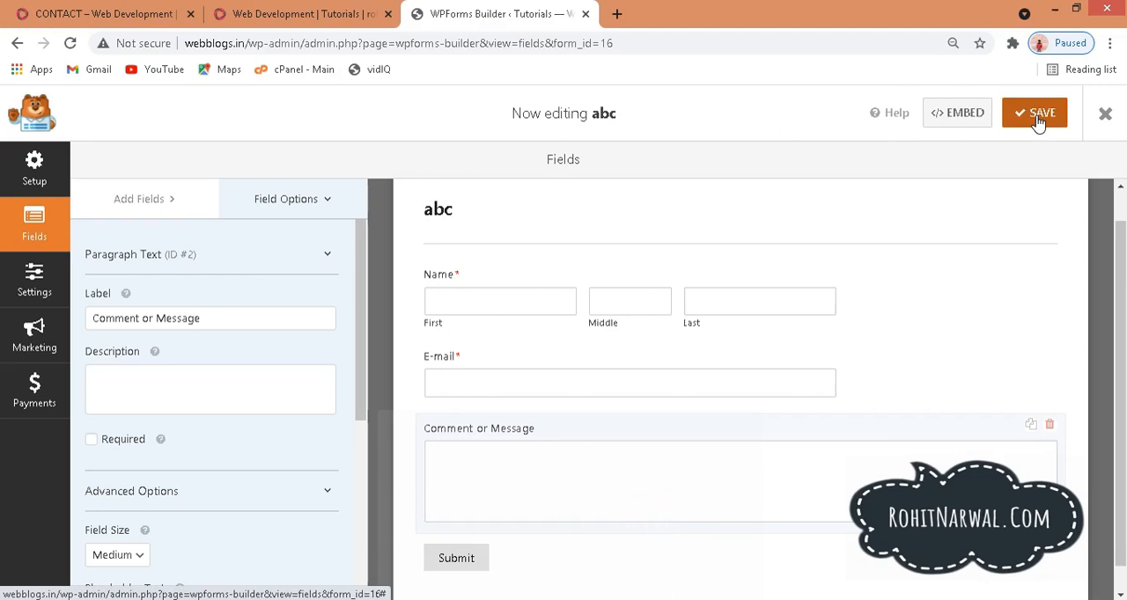
click(1103, 117)
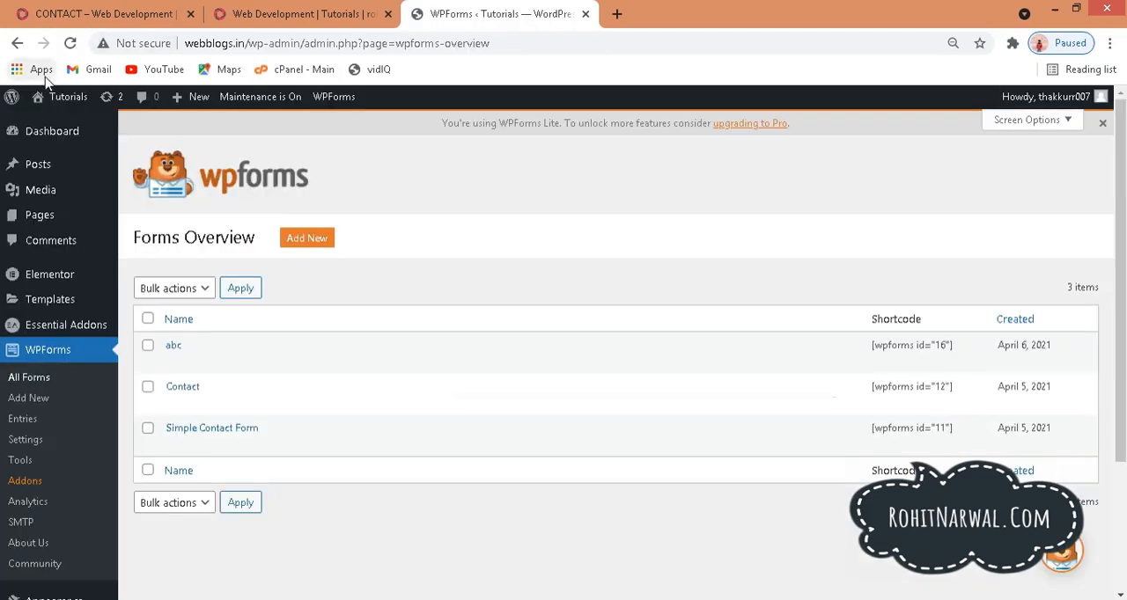
Step: Visit the live site and examine the existing form on its Contact page
mouse_move(46, 96)
click(48, 126)
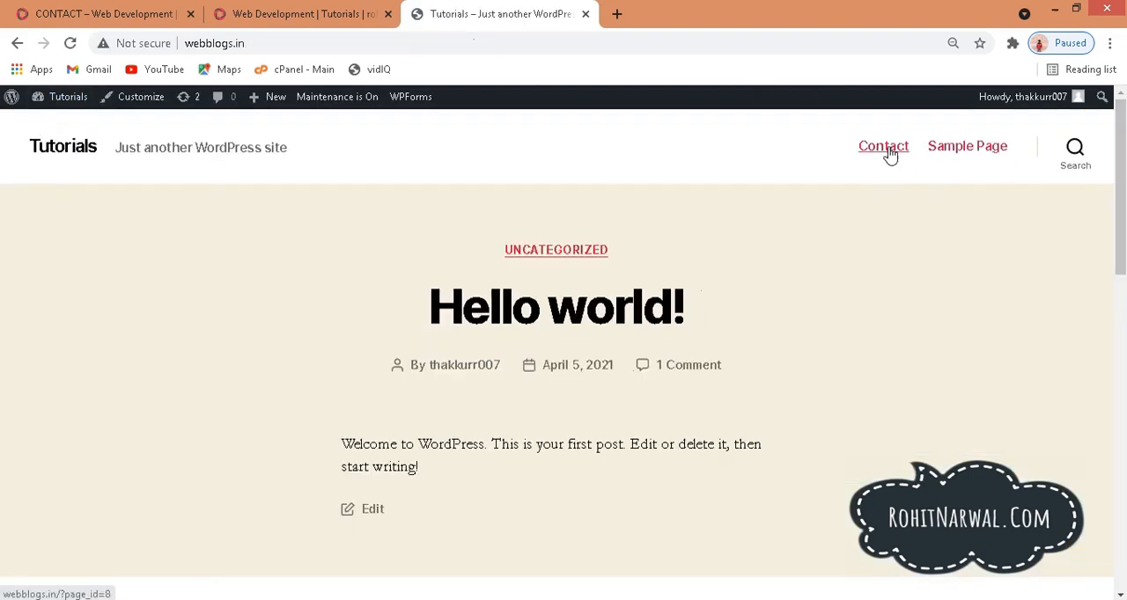
click(885, 152)
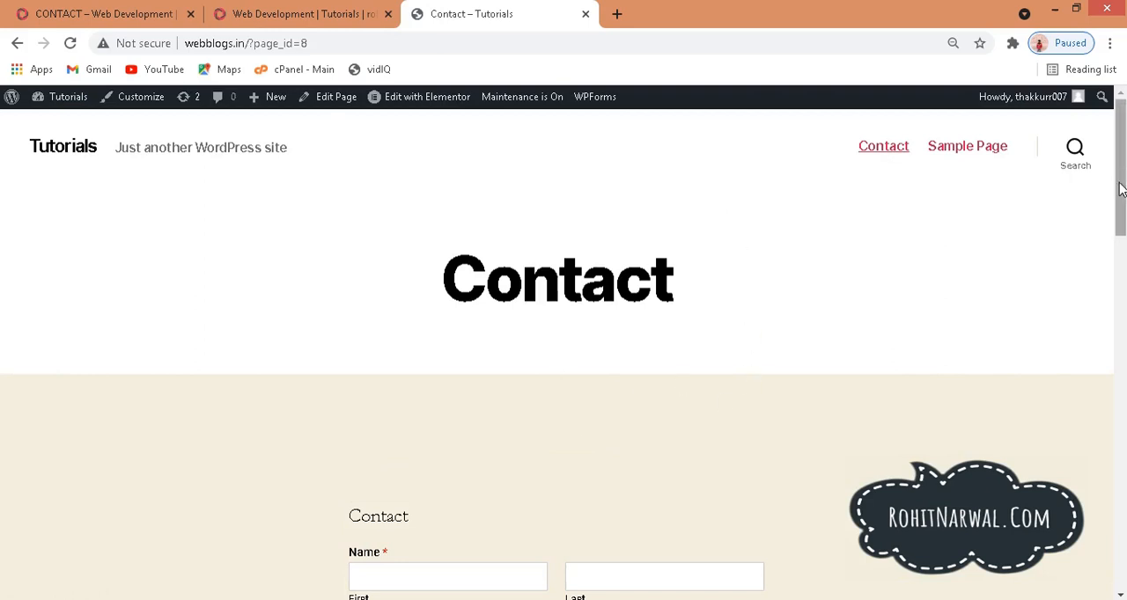
drag(1121, 198, 1120, 284)
drag(526, 484, 364, 197)
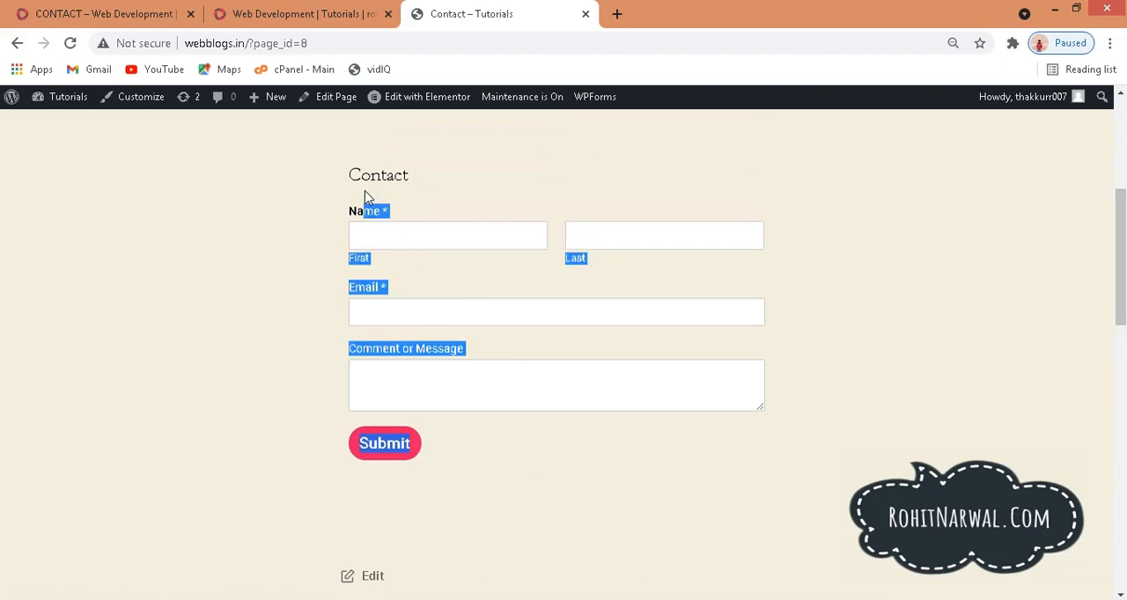
click(902, 261)
scroll(1086, 255, up, 4)
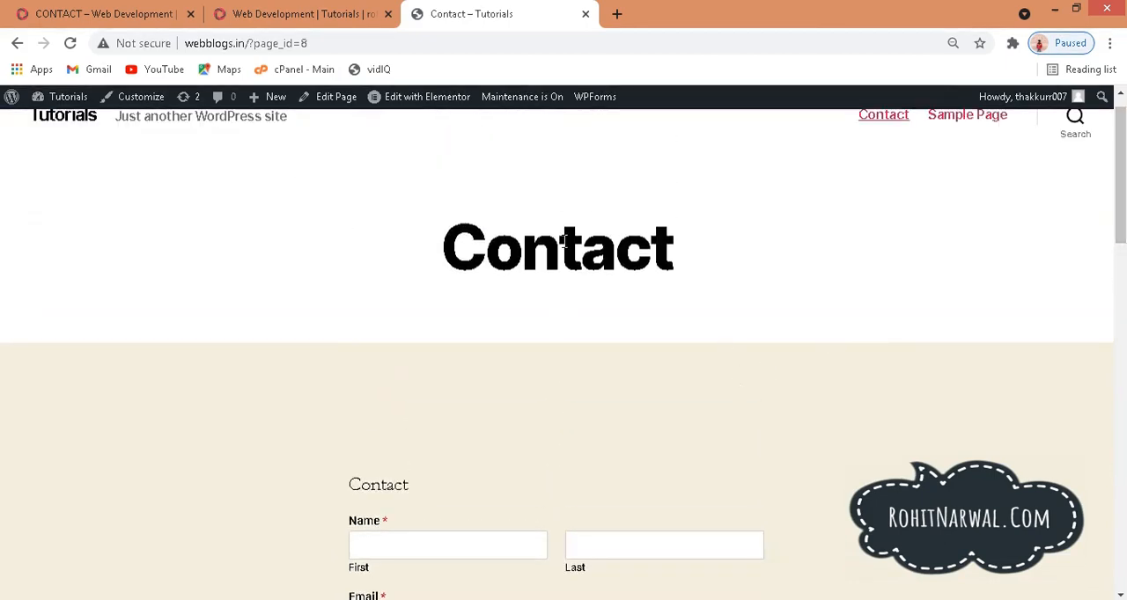
Step: Open the Contact page in Elementor and place the Essential Addons WPForms widget in a new section above the existing form
mouse_move(405, 104)
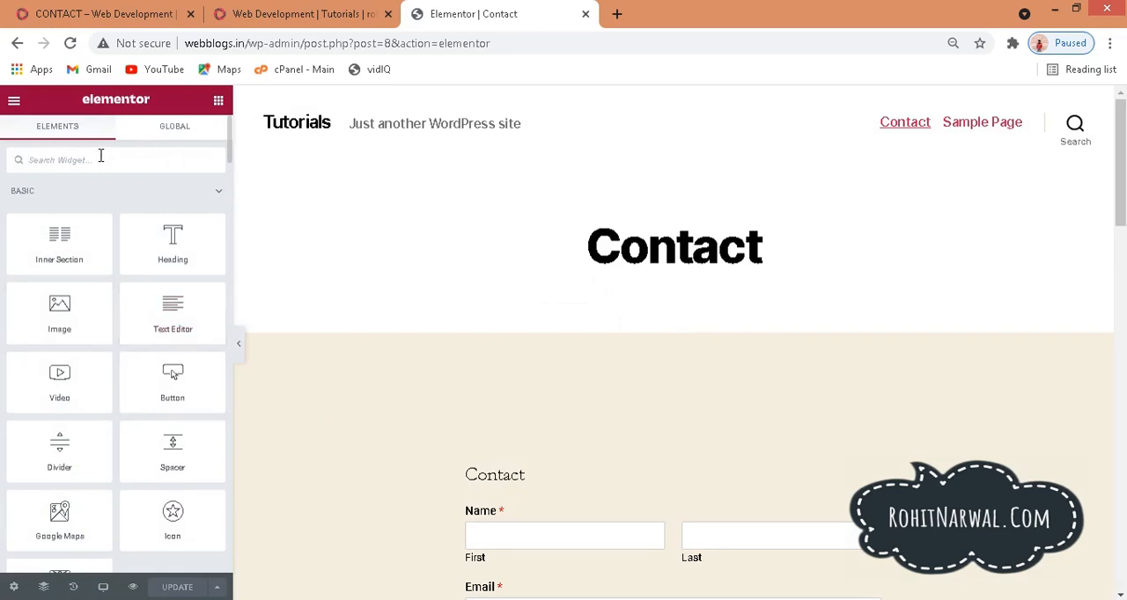
text(wp)
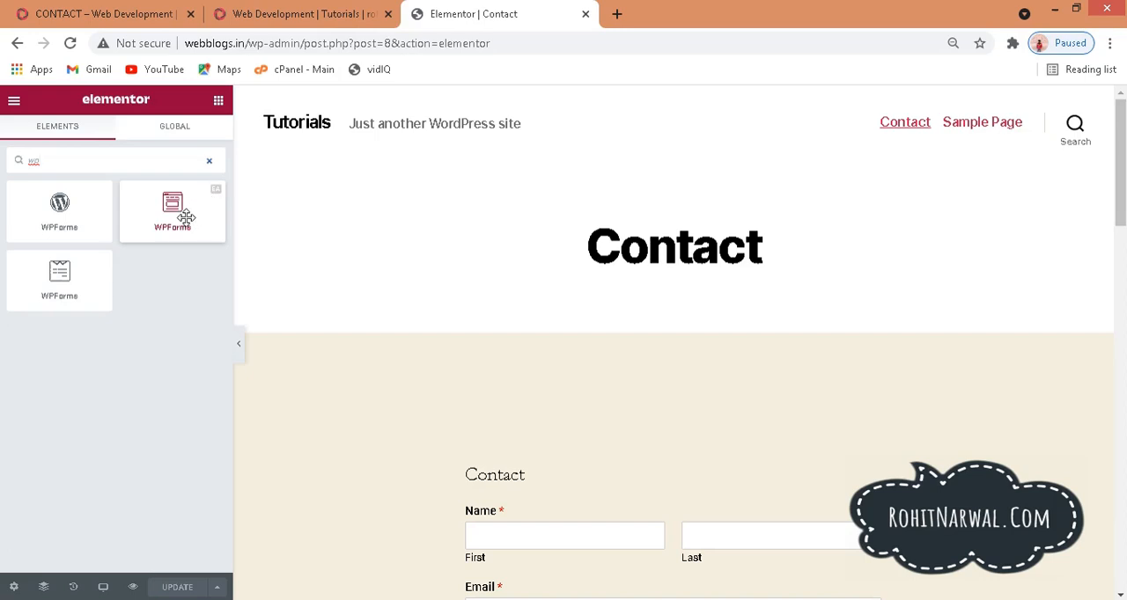
drag(187, 216, 281, 224)
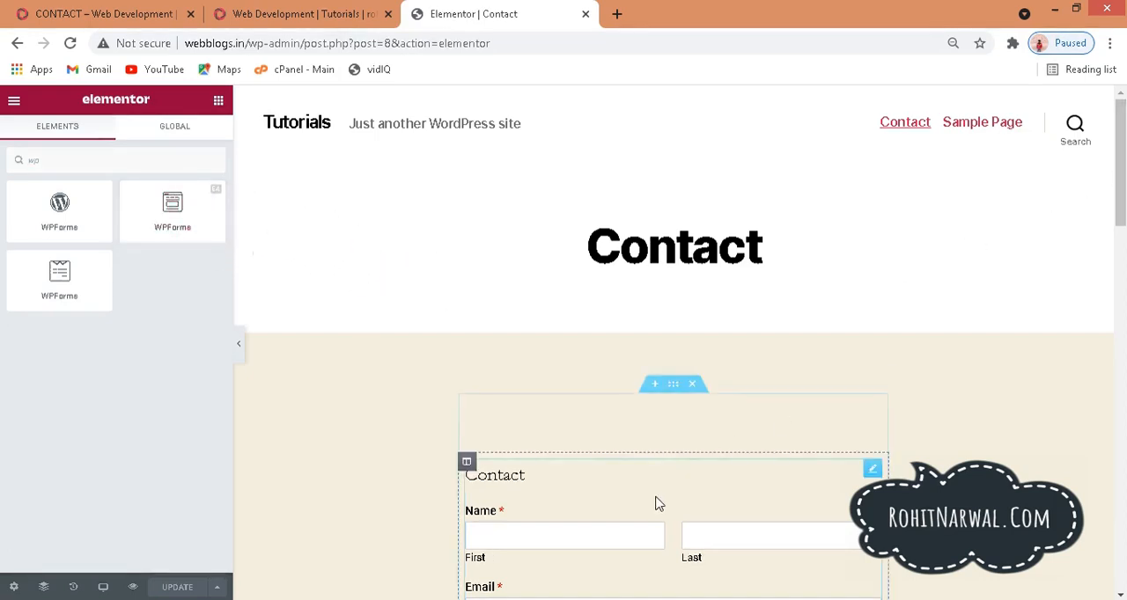
click(655, 386)
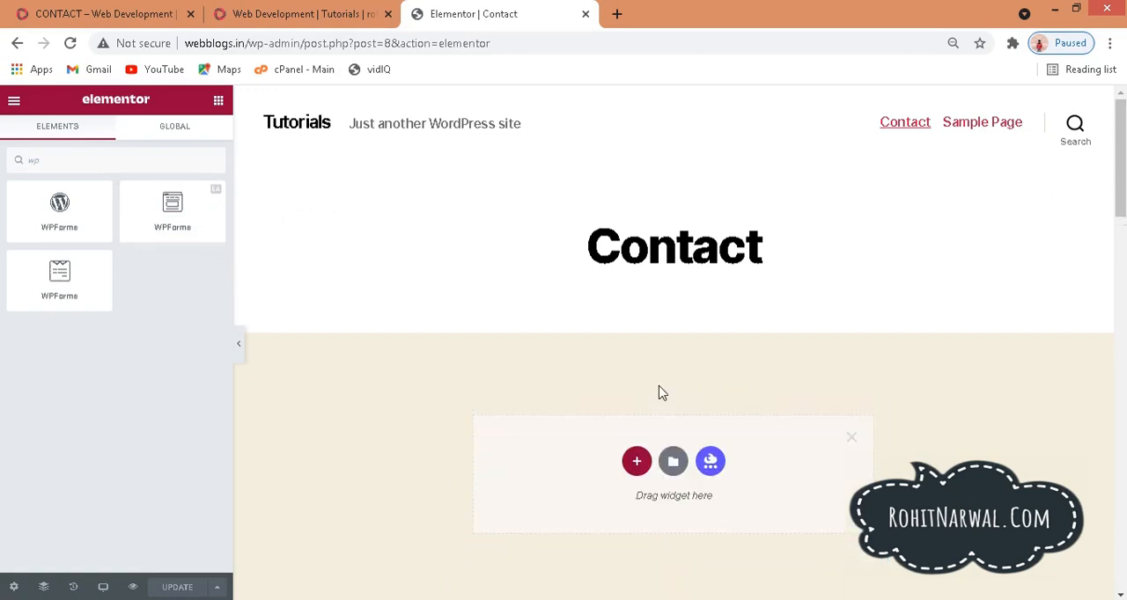
drag(170, 208, 617, 464)
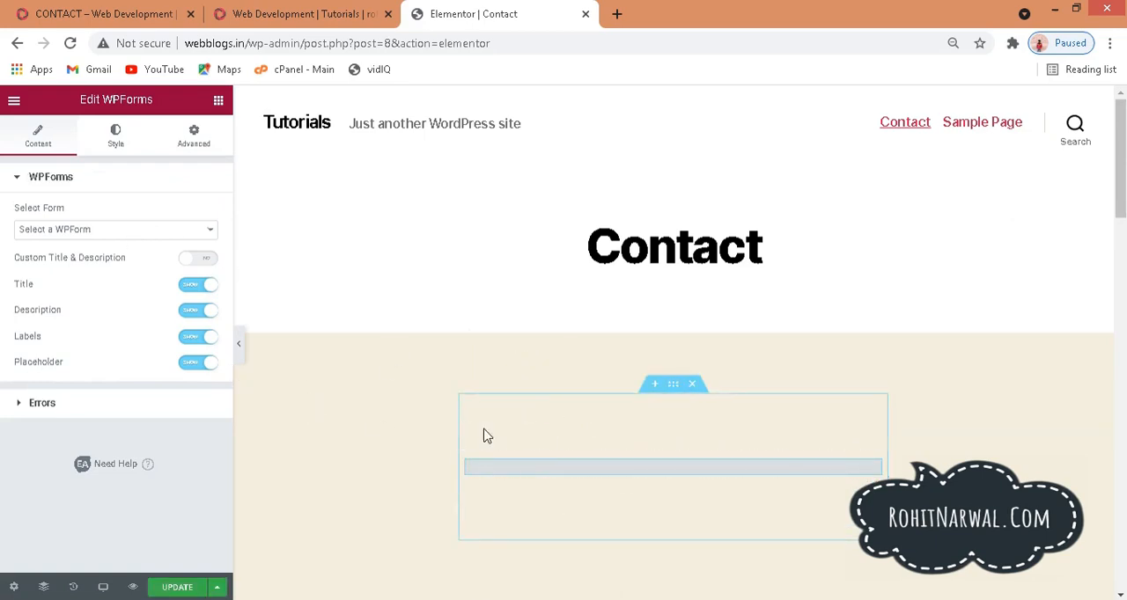
Step: Select abc as the form for the new WPForms widget and check the form it displays
click(211, 234)
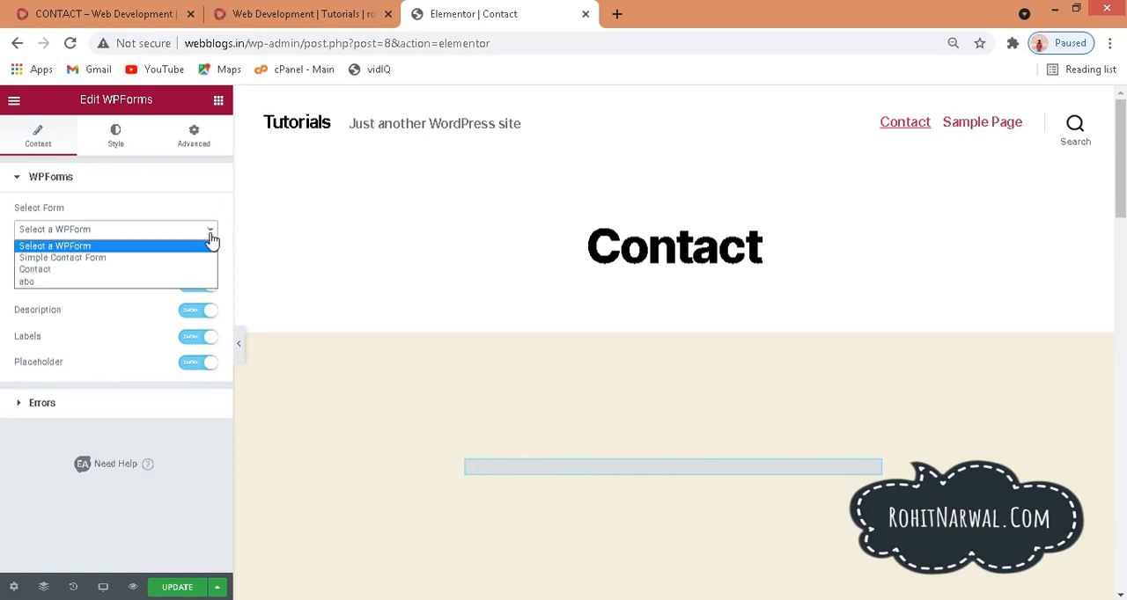
click(29, 282)
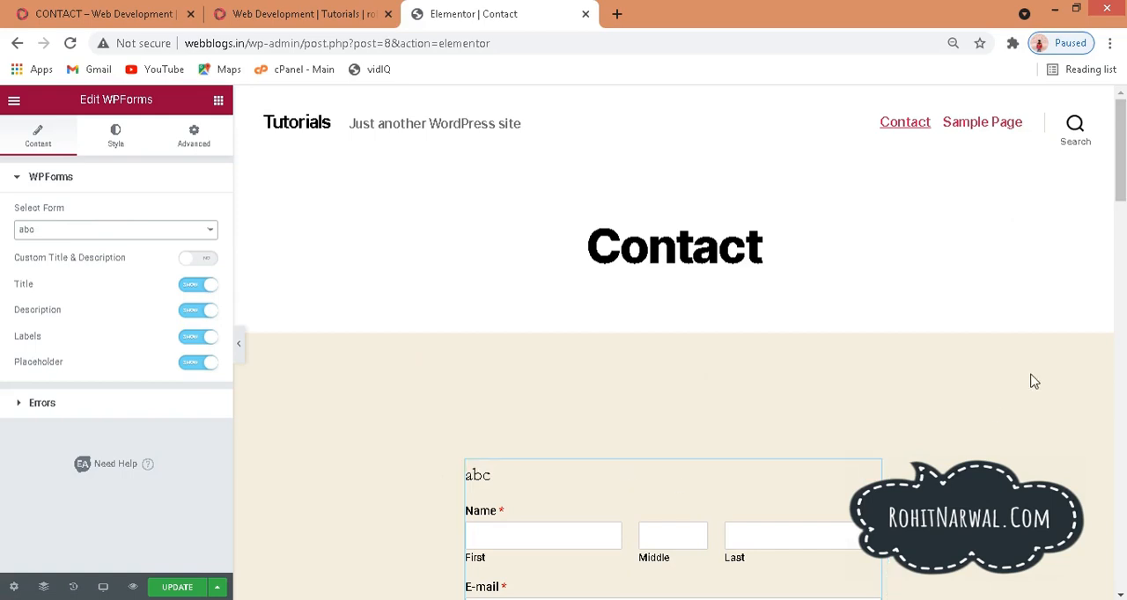
scroll(1124, 237, down, 4)
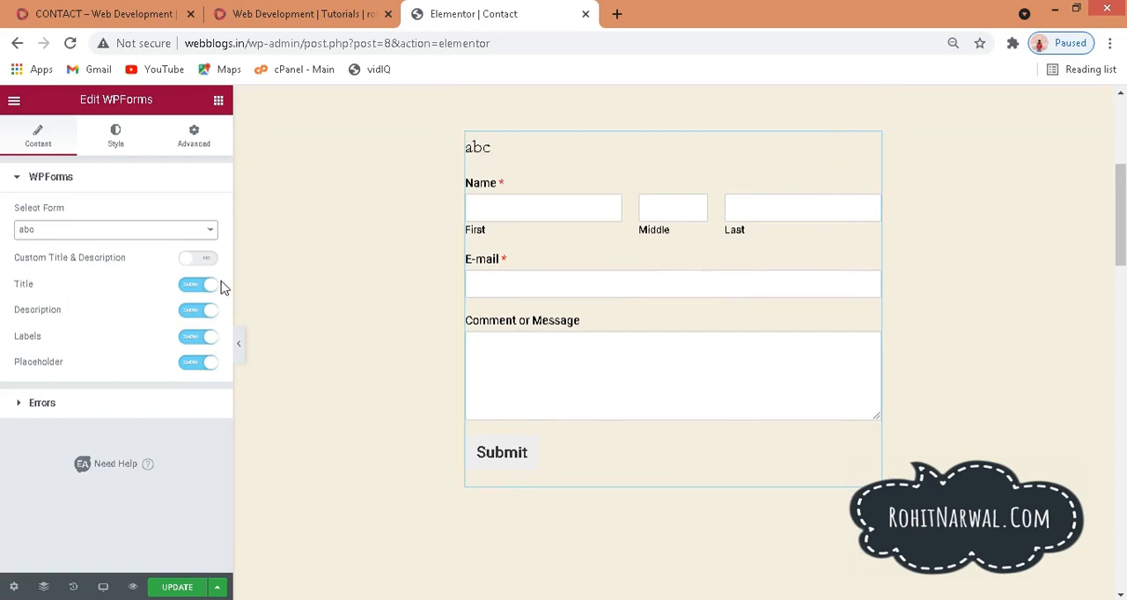
Step: Hide the form's title and description in the WPForms widget
click(199, 286)
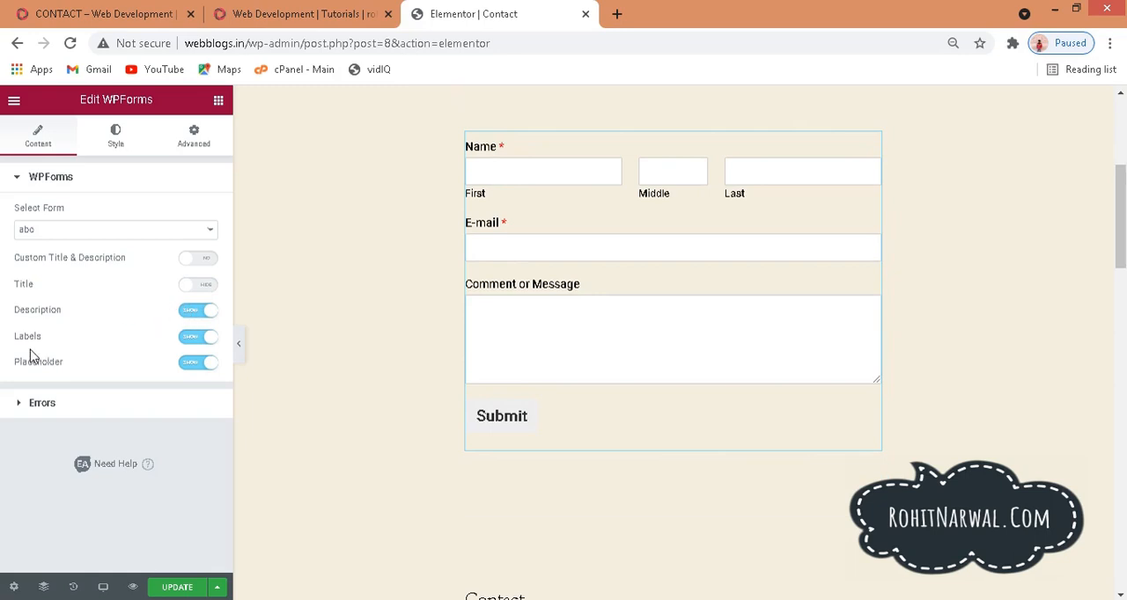
click(199, 312)
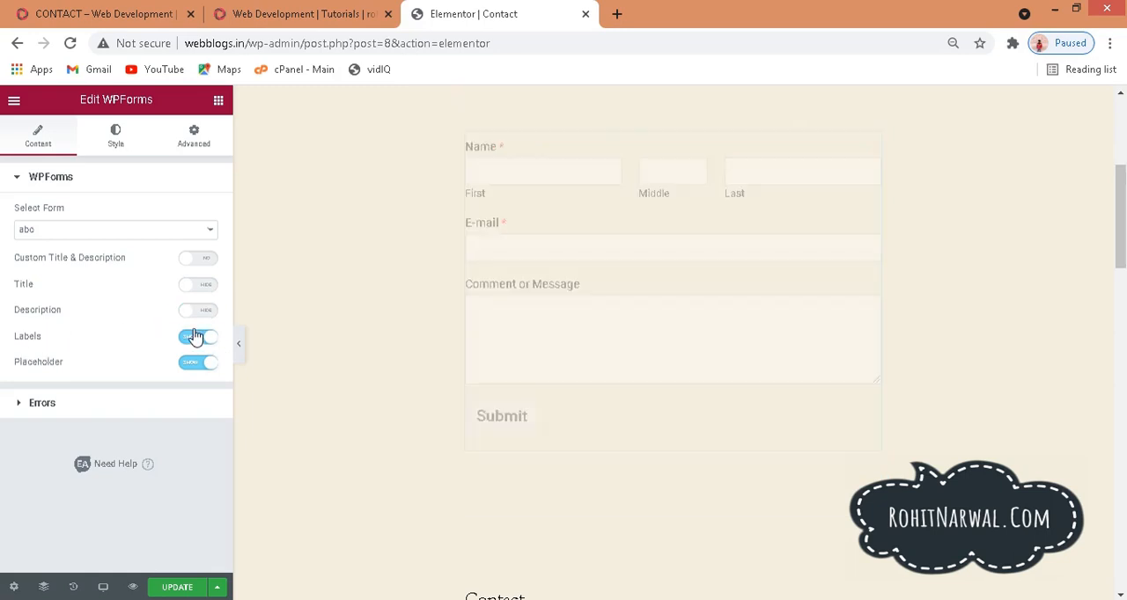
Step: Try hiding the form's field labels, and show them again
click(196, 337)
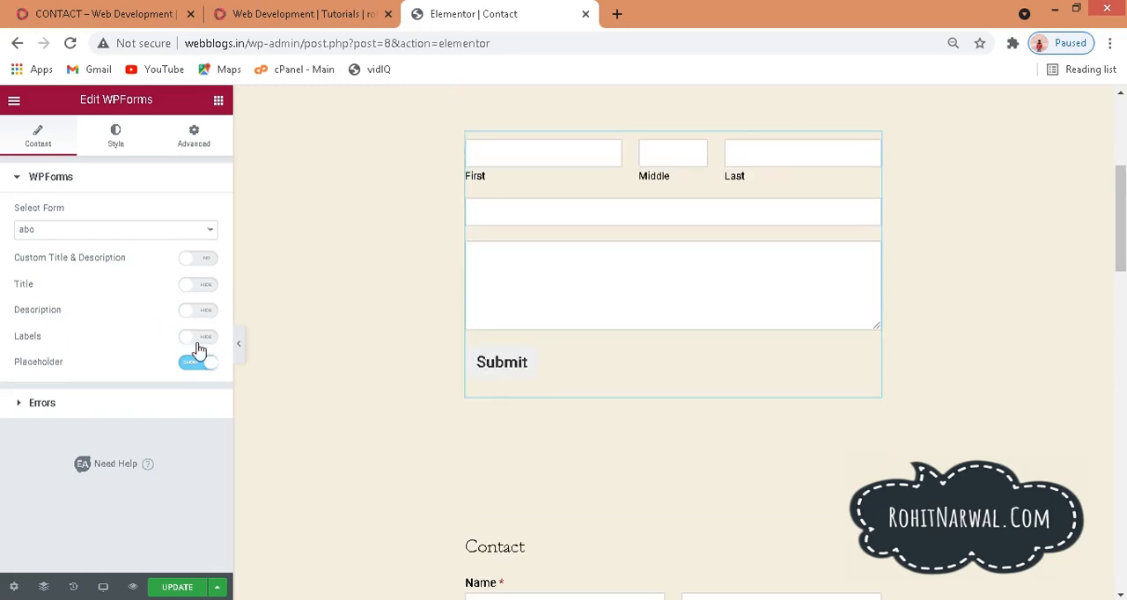
click(195, 338)
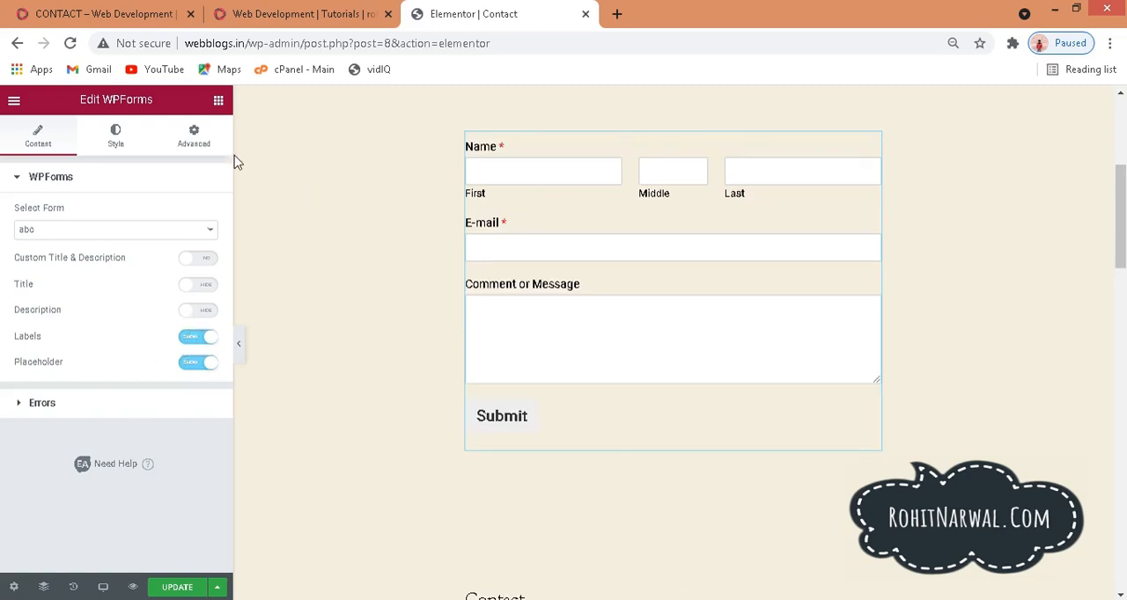
Step: Set the Submit button's normal background color to black, #000000, in the WPForms widget's style settings
click(116, 148)
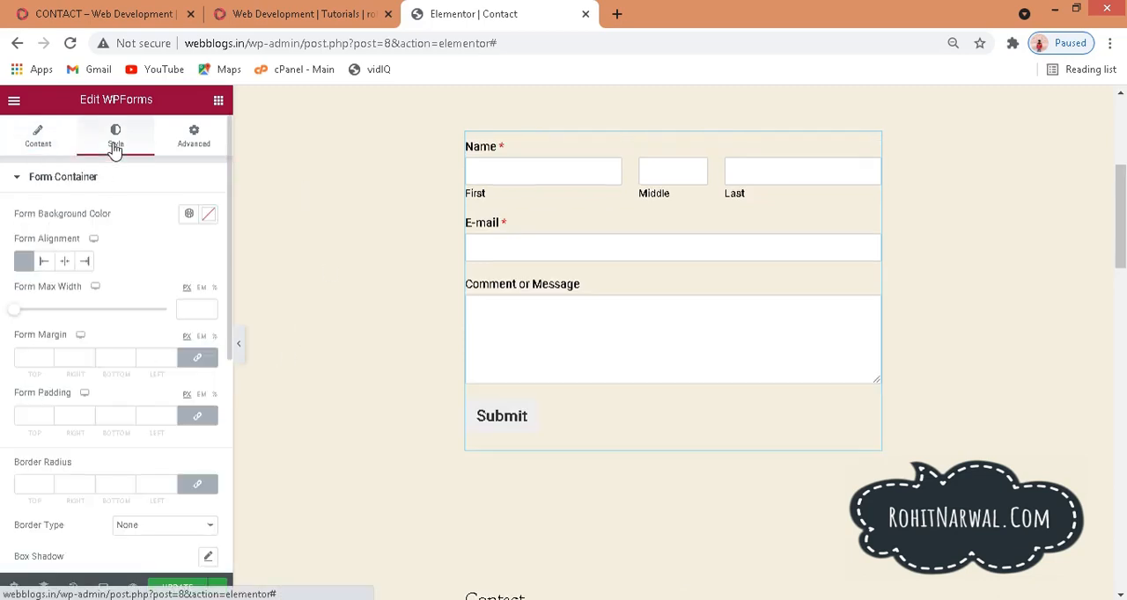
click(20, 181)
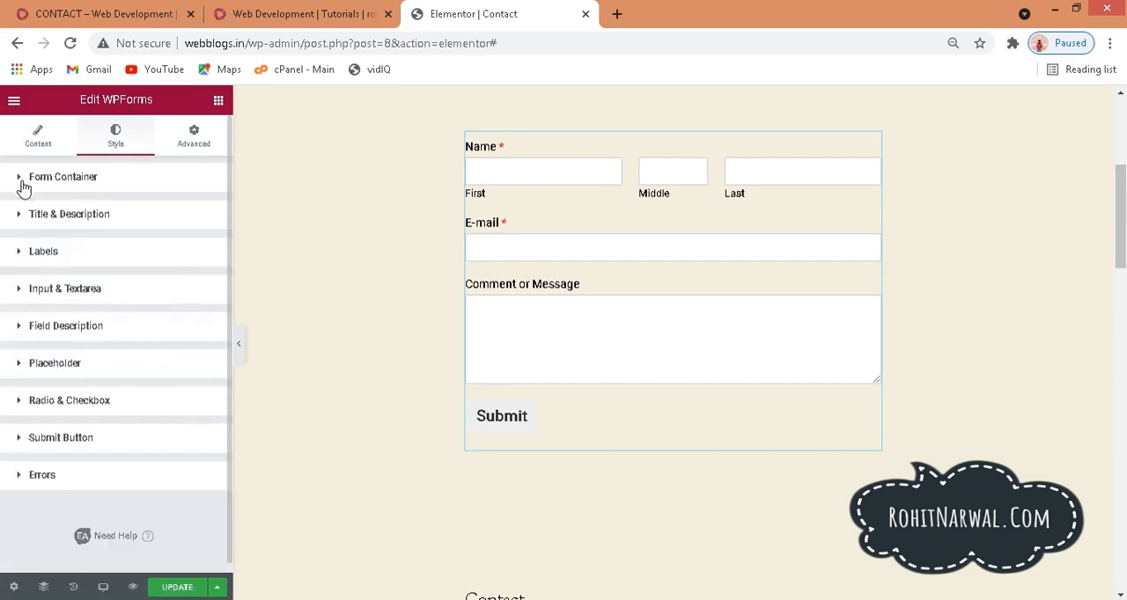
click(28, 444)
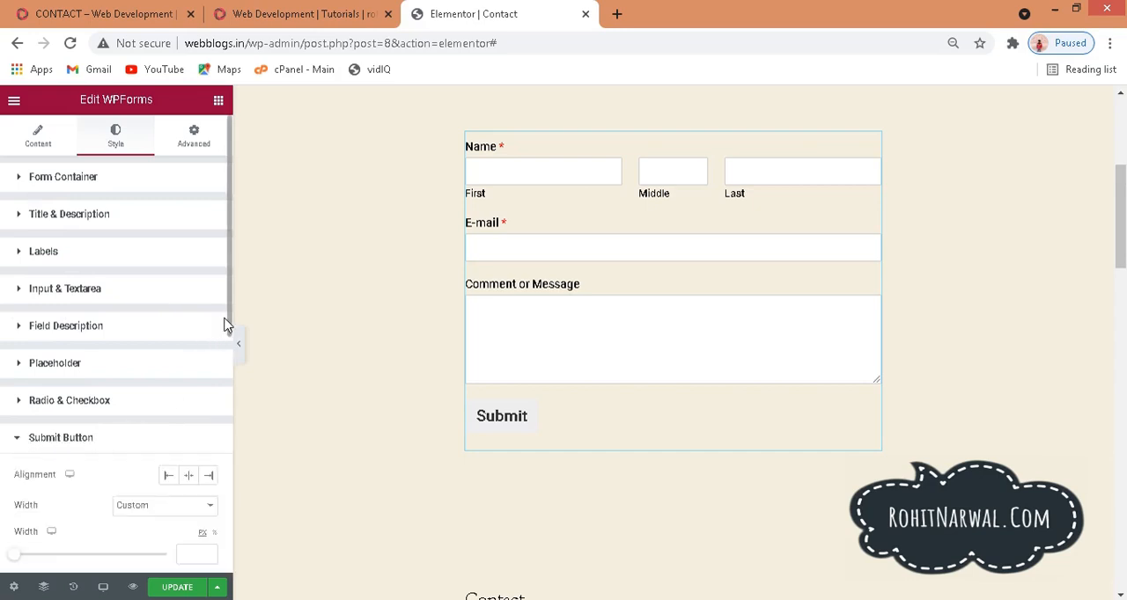
drag(227, 326, 236, 465)
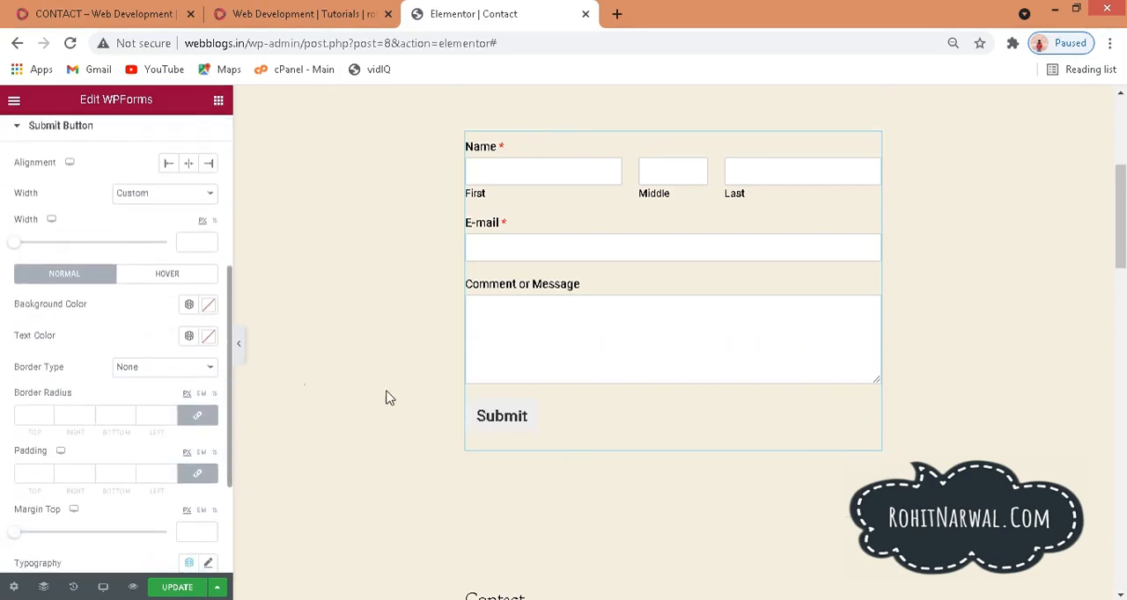
scroll(154, 343, up, 3)
scroll(154, 344, down, 4)
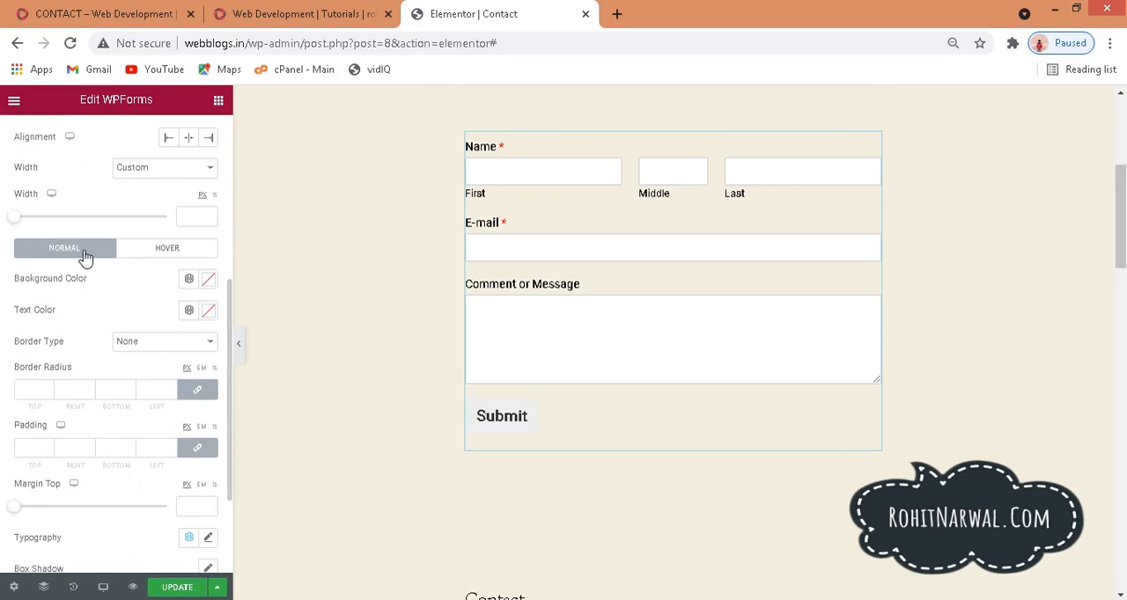
click(209, 280)
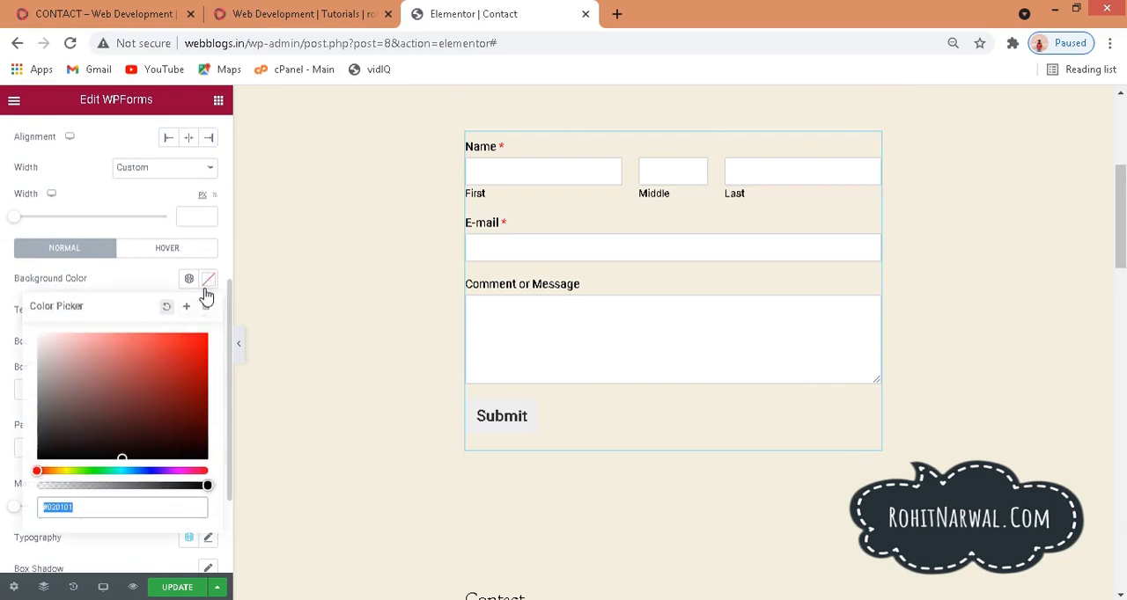
drag(143, 379, 222, 476)
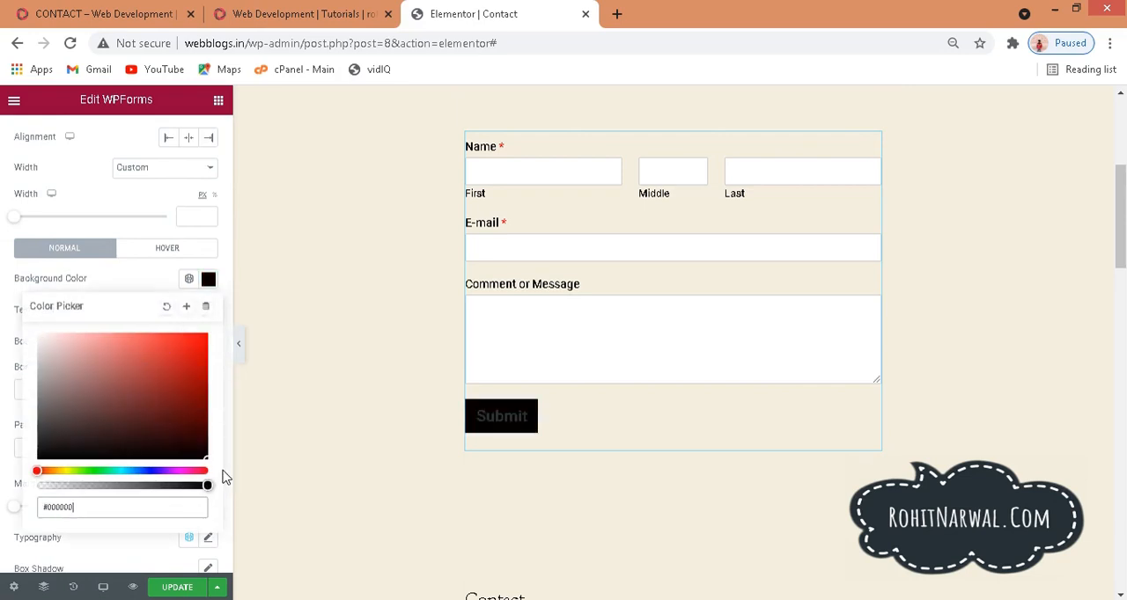
click(128, 284)
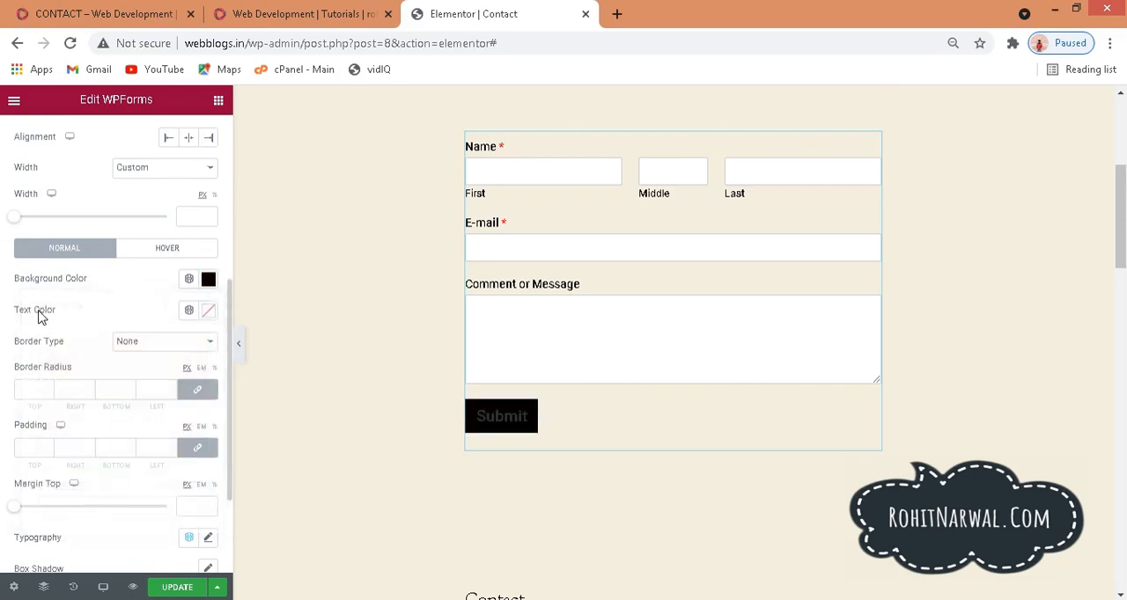
Step: Set the Submit button's normal text color to white, #FFFFFF, and its border radius to 30 px on all corners
click(208, 314)
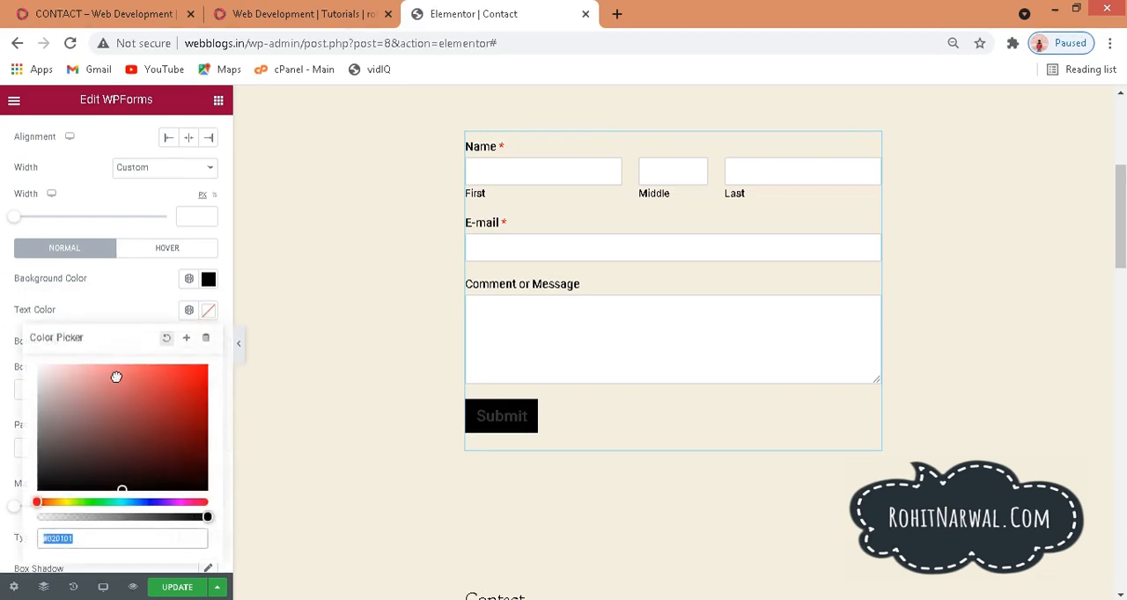
drag(116, 378, 8, 332)
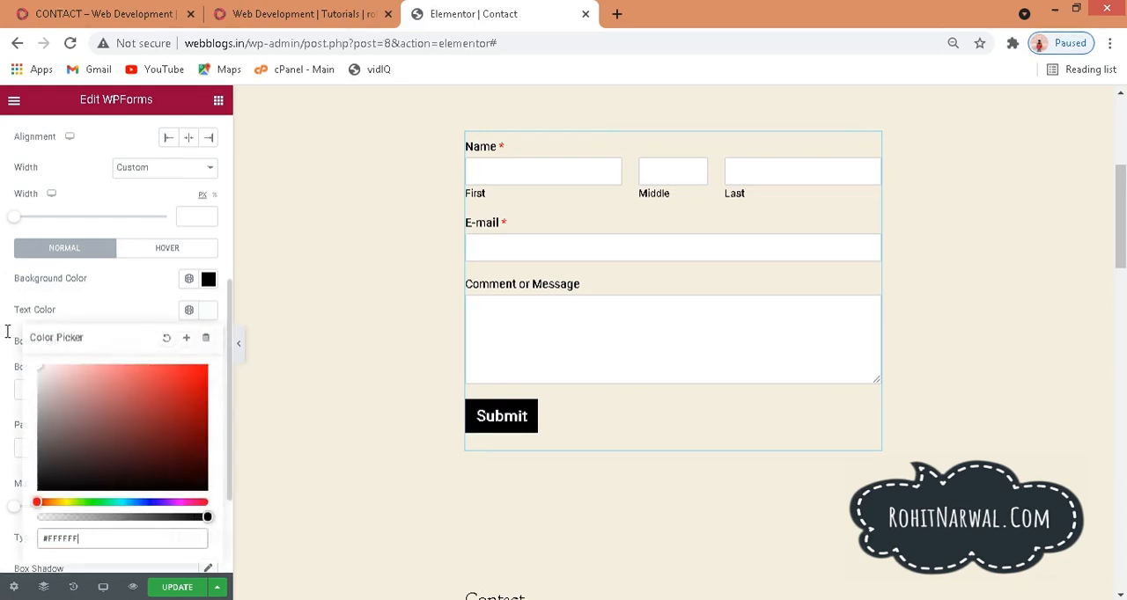
click(129, 293)
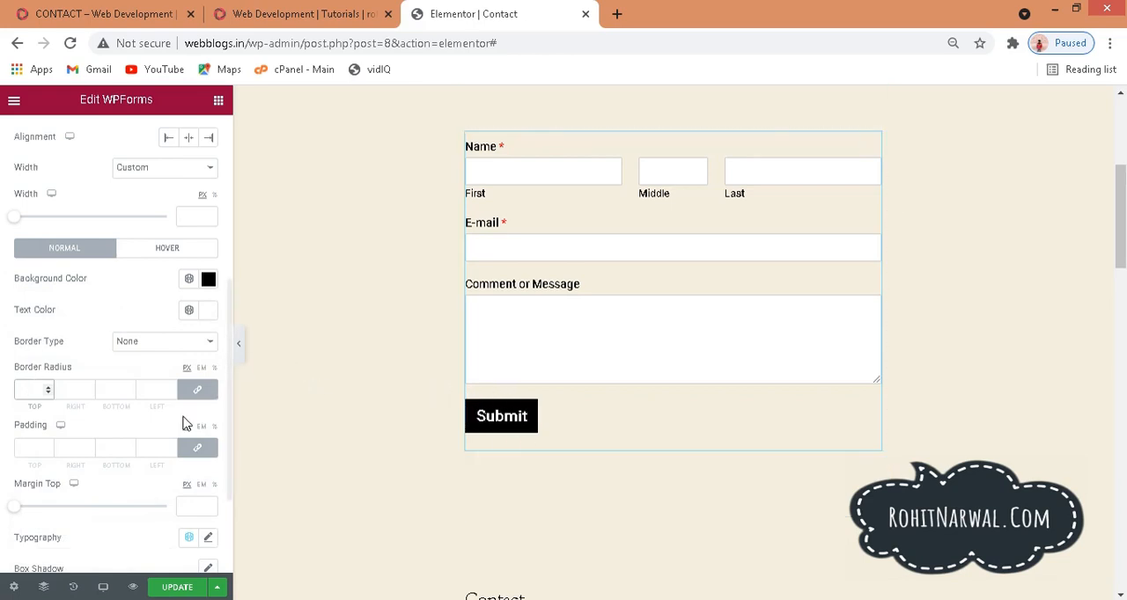
text(30)
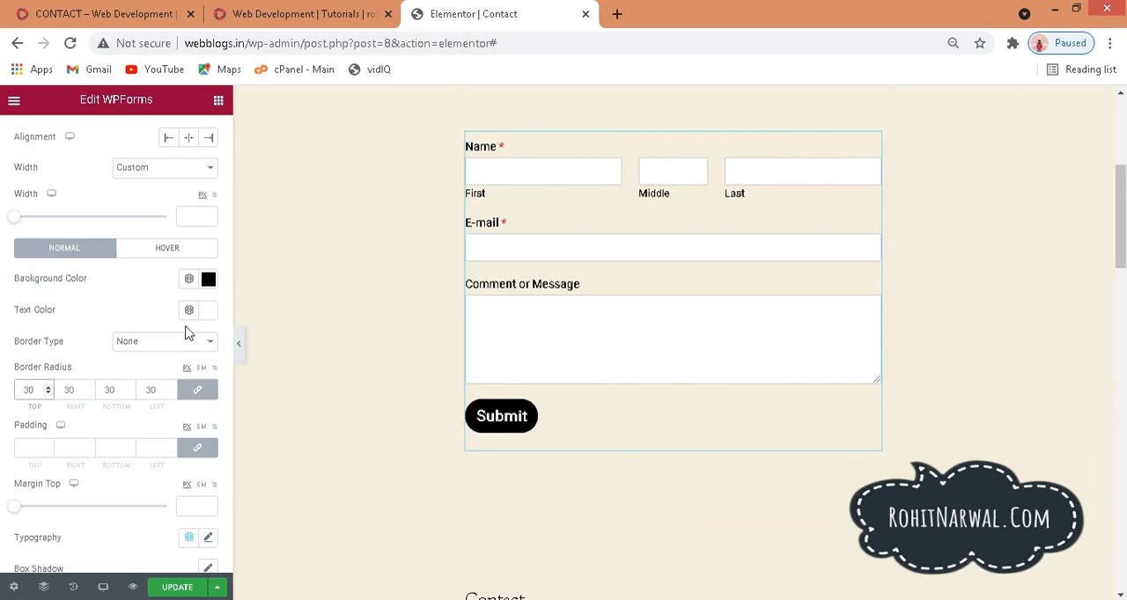
click(141, 305)
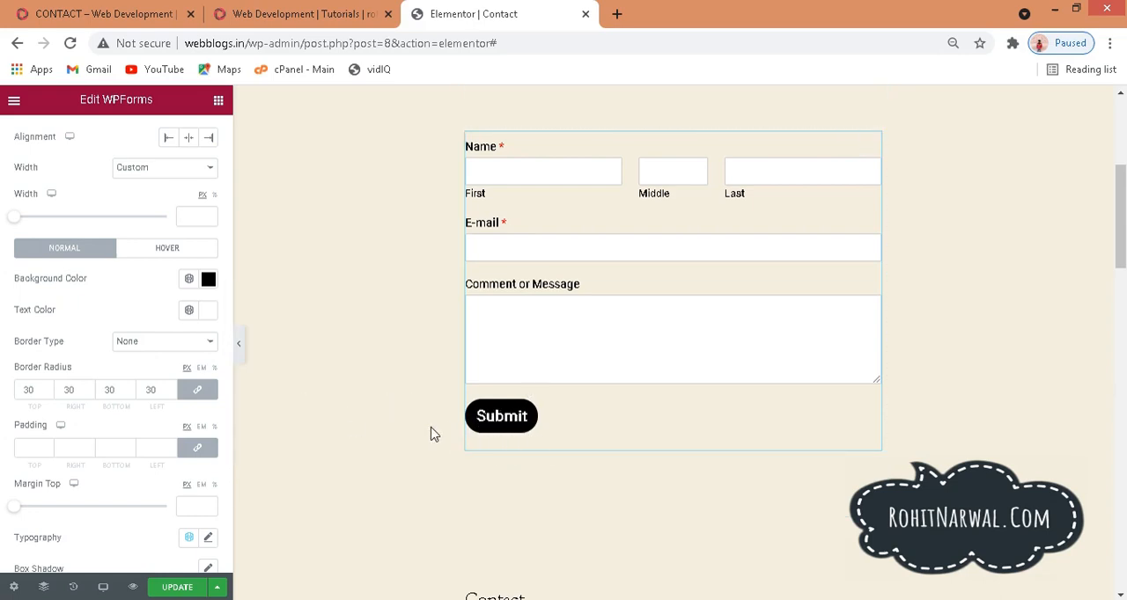
Step: Give the Submit button a red hover background color, #FF0505, and a white hover text color, #FFFFFF
scroll(595, 302, down, 6)
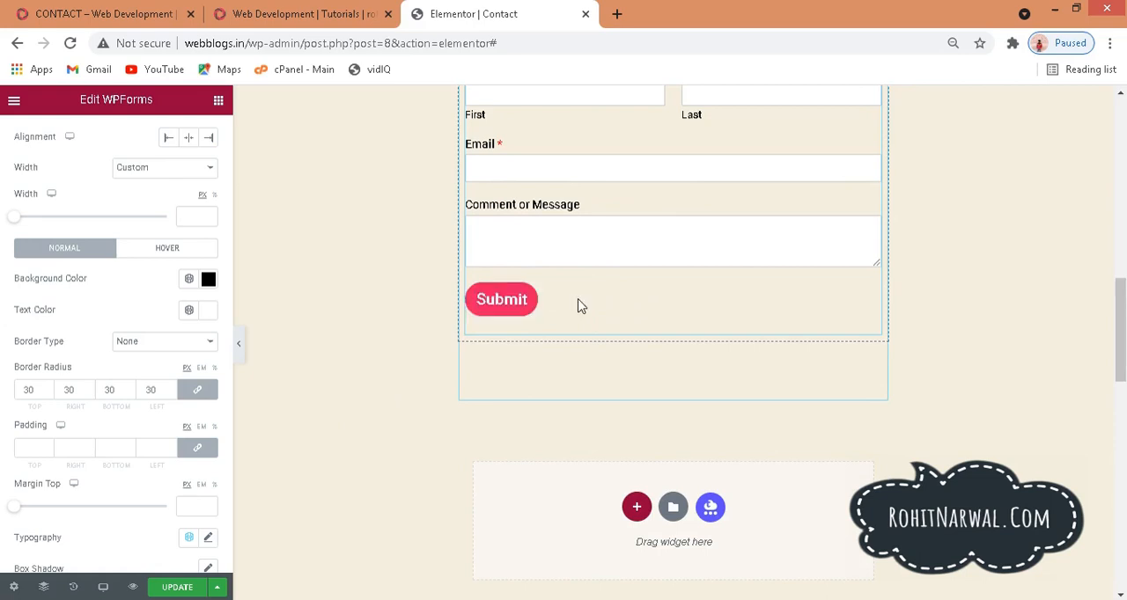
scroll(1122, 366, up, 6)
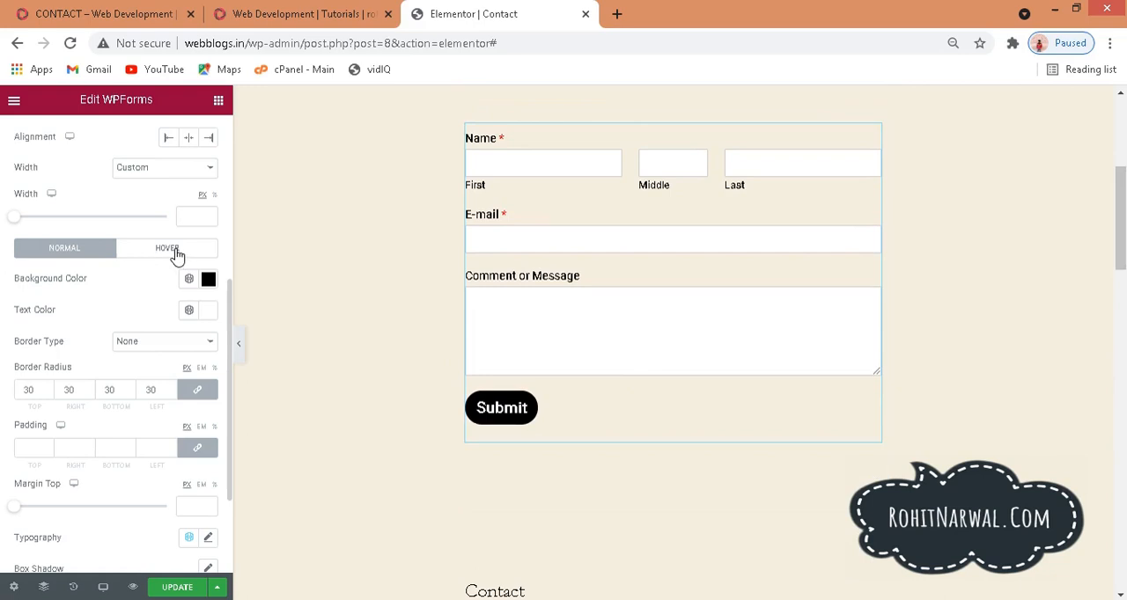
click(177, 251)
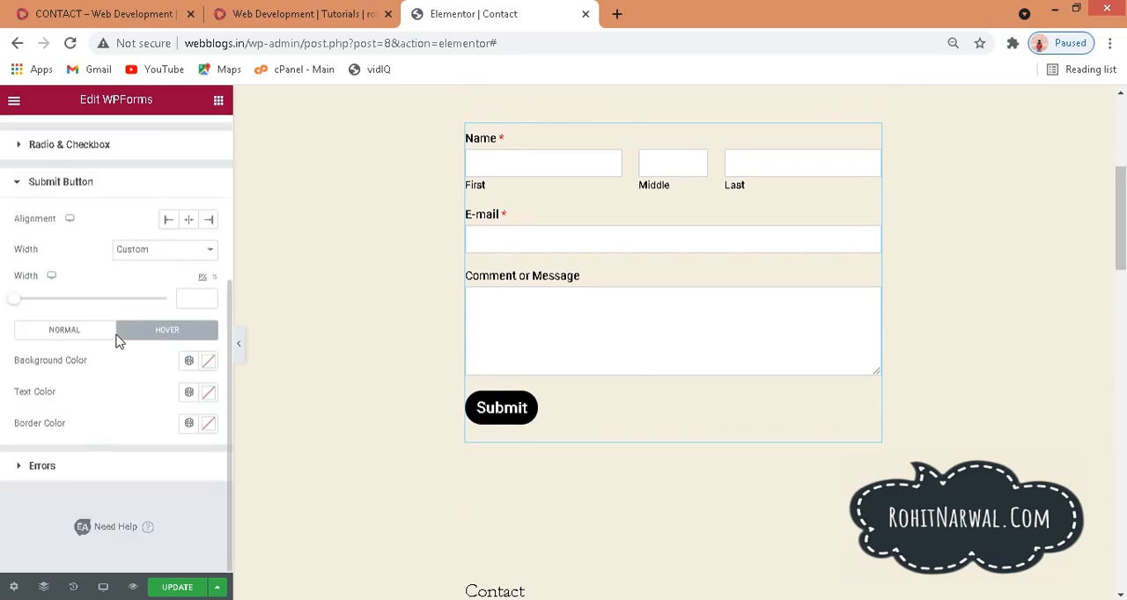
click(209, 365)
click(200, 157)
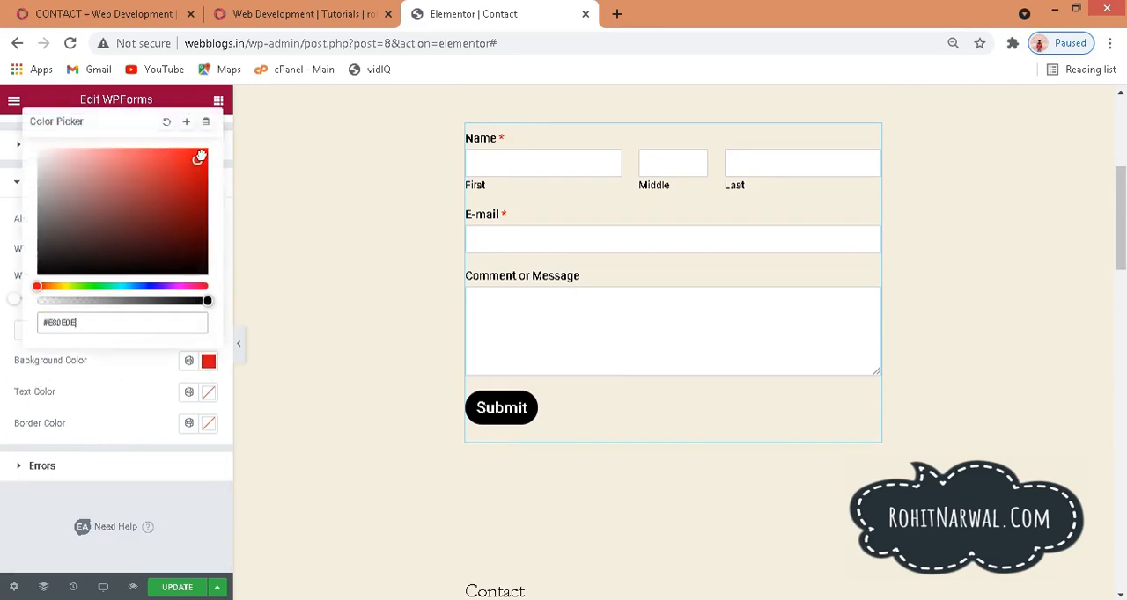
drag(199, 157, 205, 147)
click(209, 392)
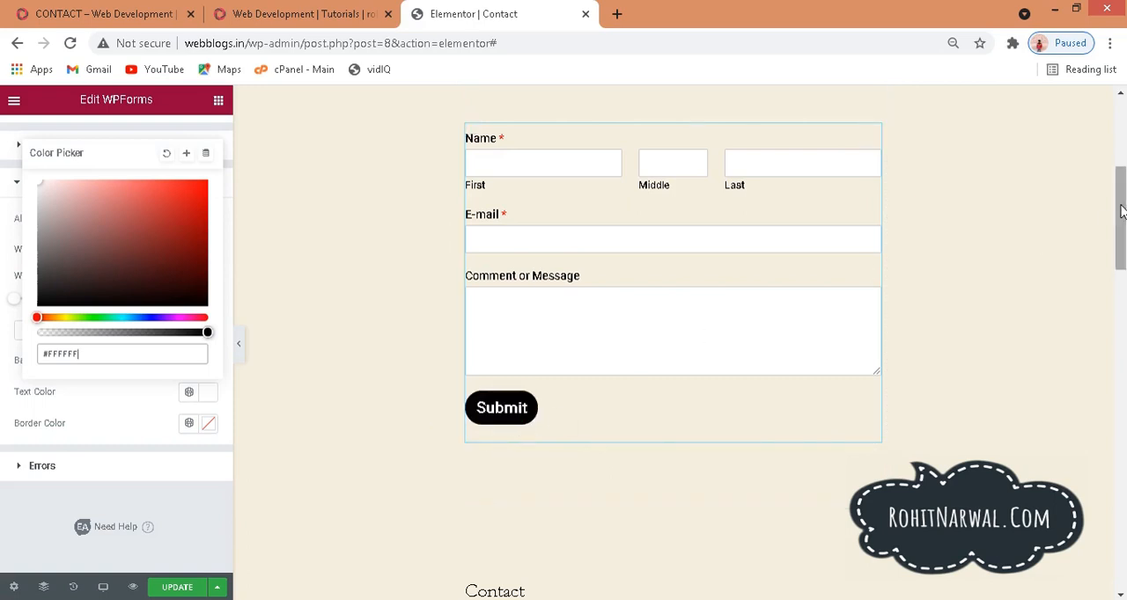
mouse_move(1121, 219)
mouse_down()
mouse_move(1123, 165)
mouse_move(1124, 237)
mouse_move(1124, 209)
mouse_up()
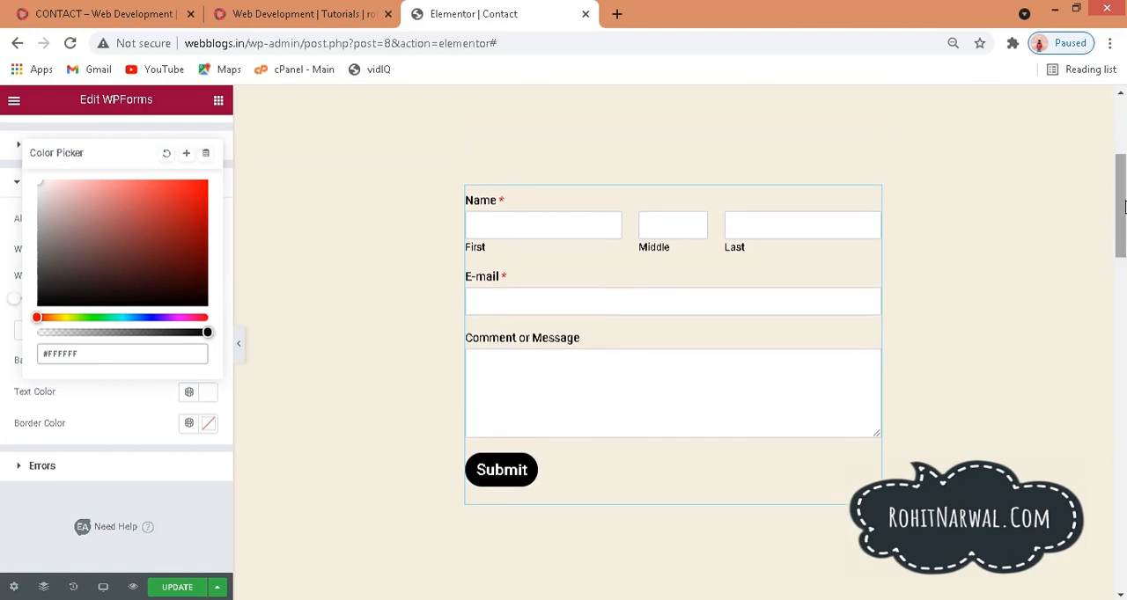